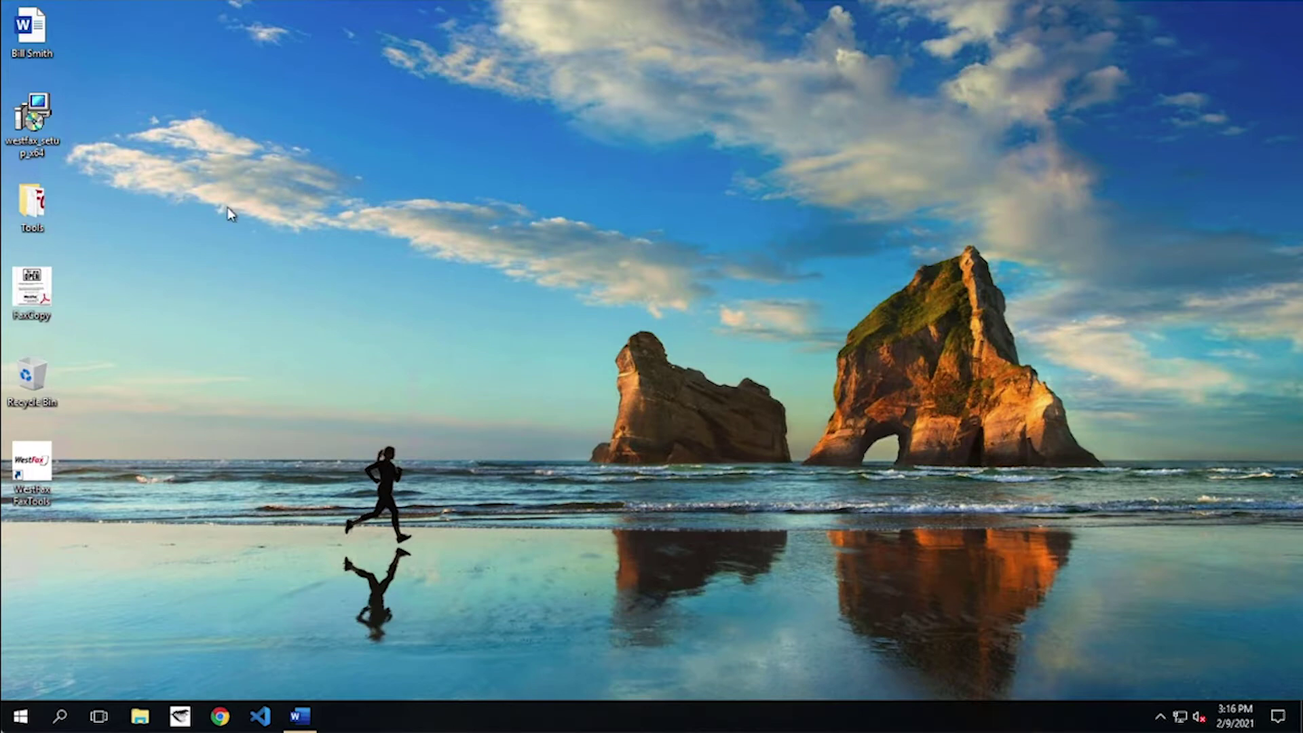
Launch the westfax_setup installer from the desktop icon.
double_click(45, 123)
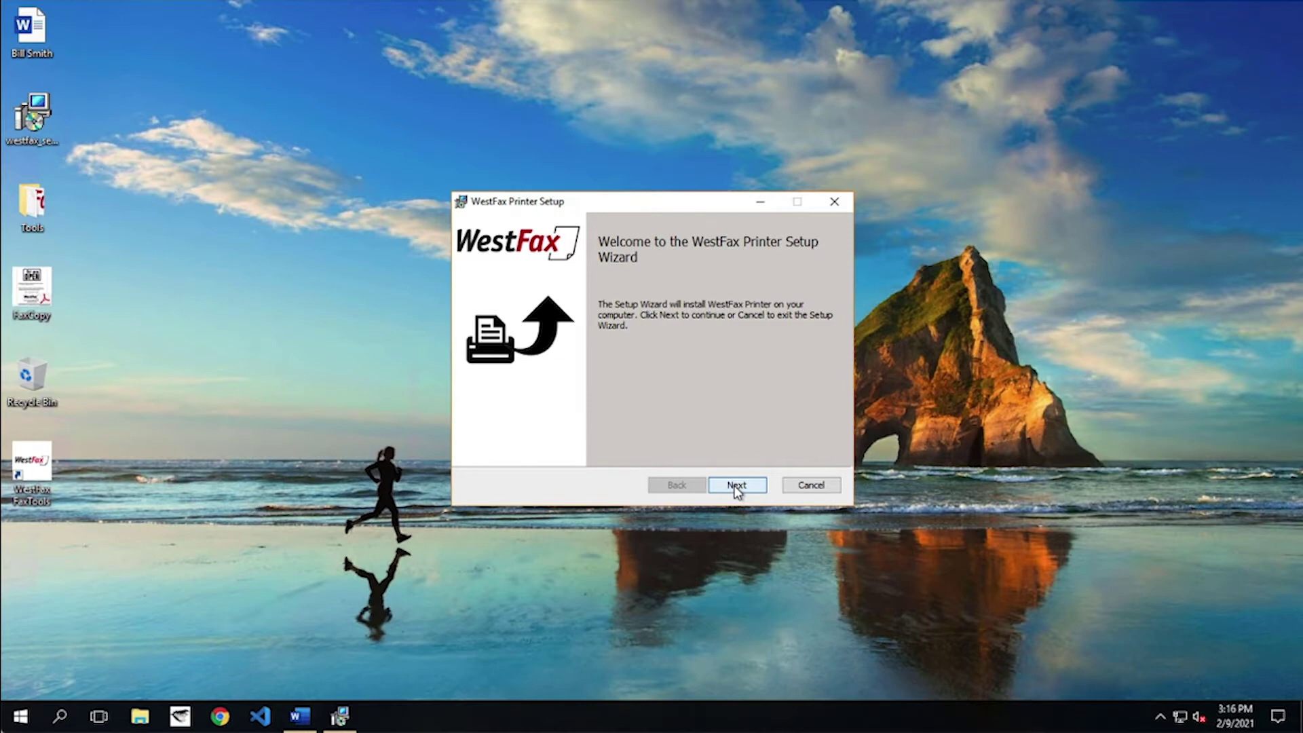
Install WestFax Printer to the default folder and have it run when setup finishes.
click(737, 486)
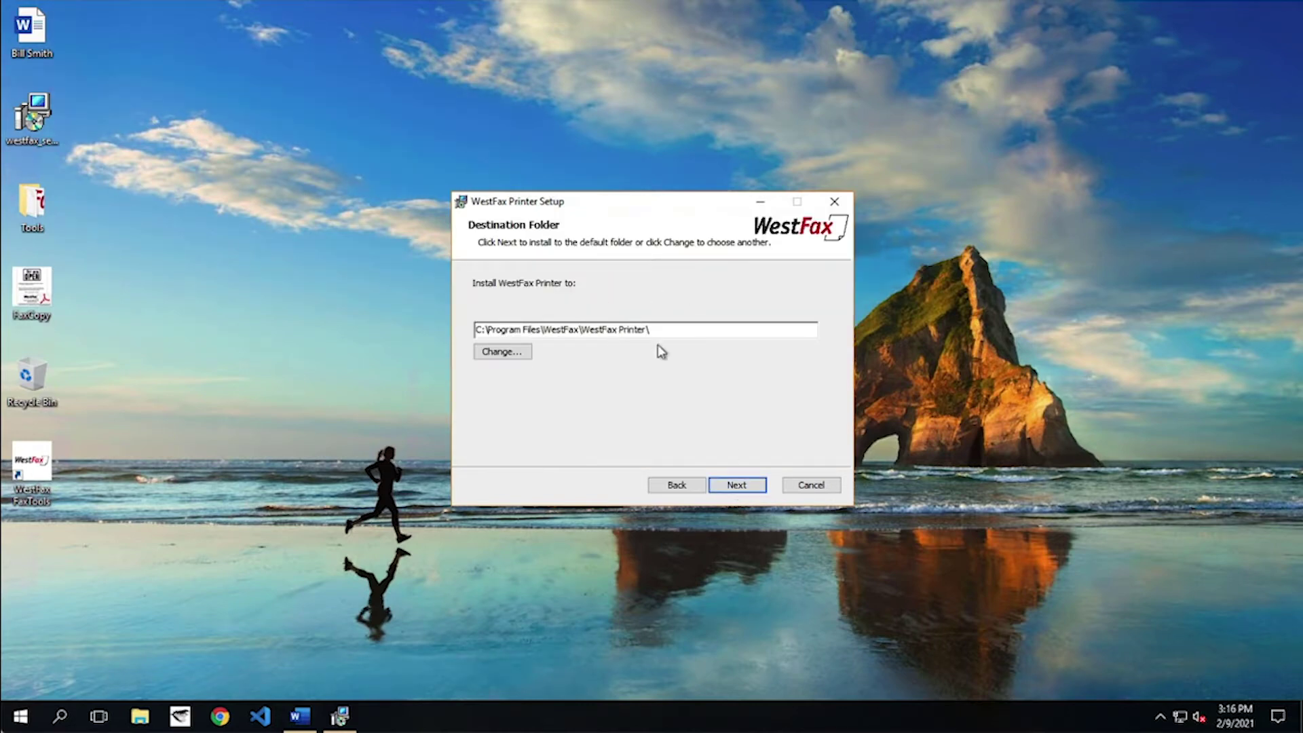
click(739, 487)
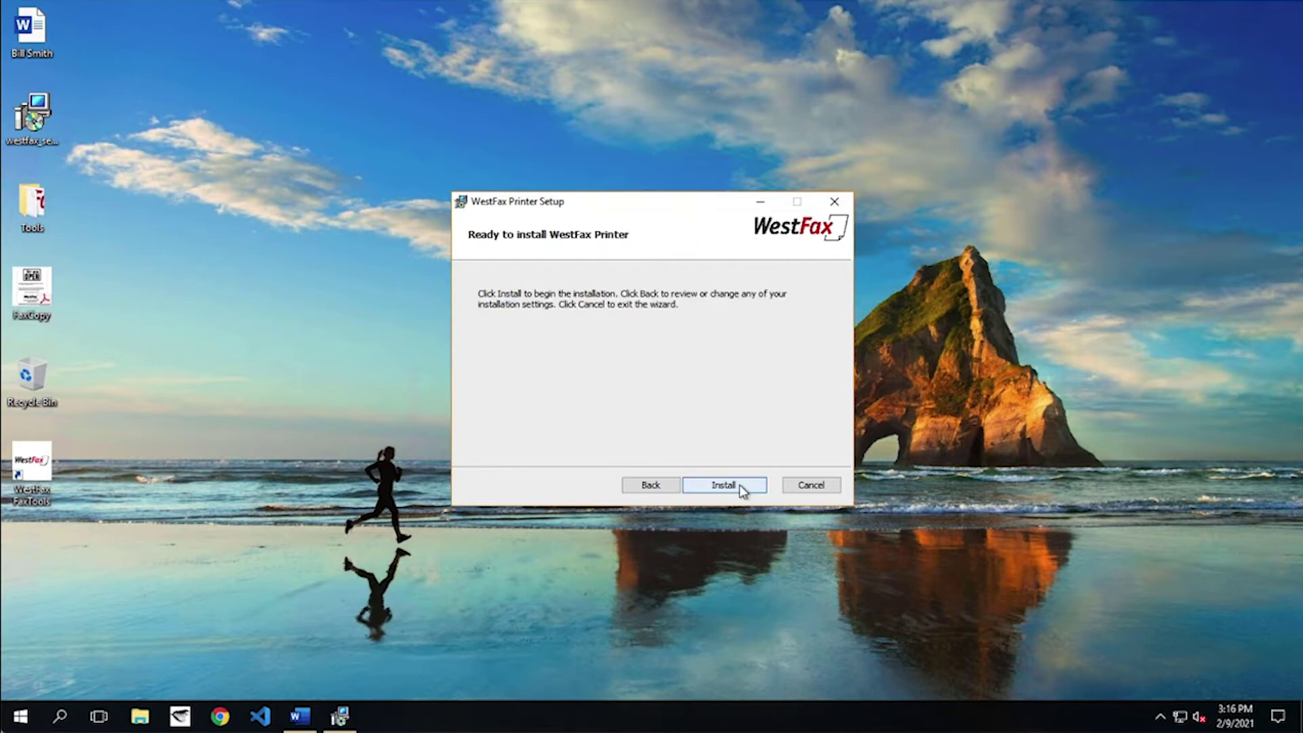
click(740, 486)
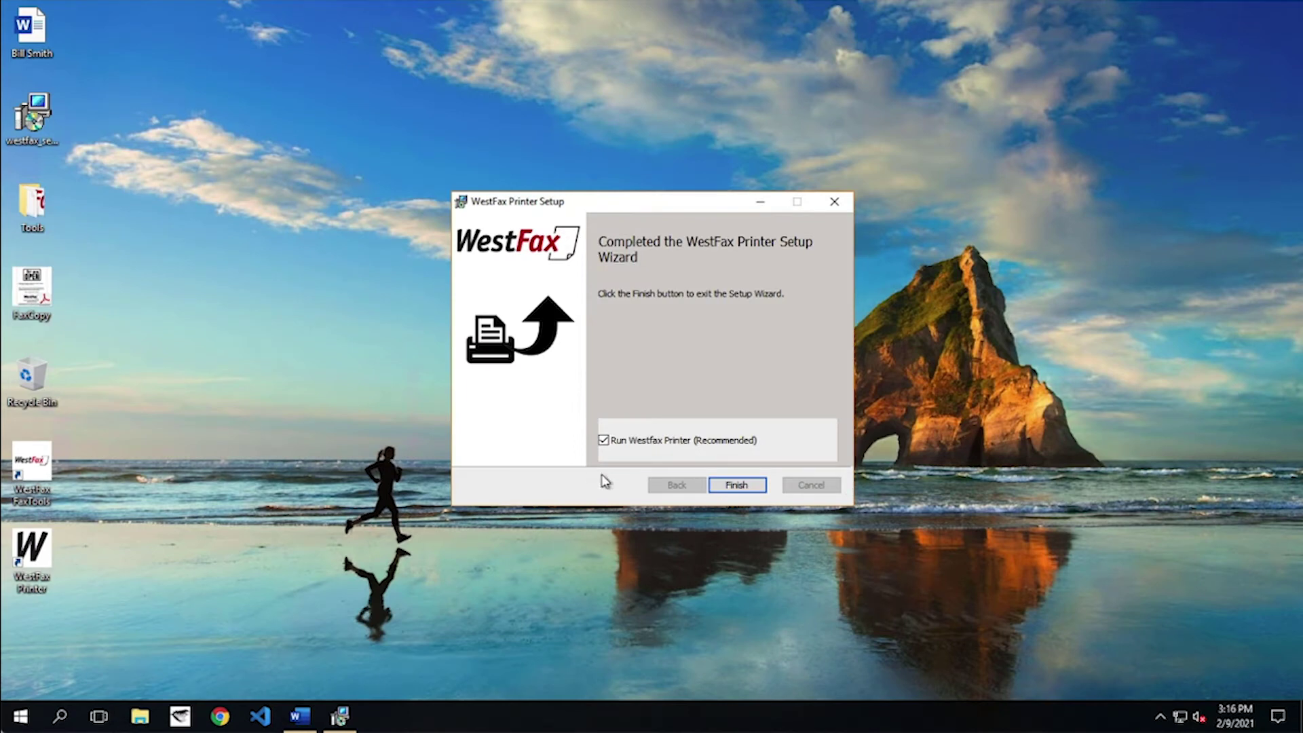
click(760, 490)
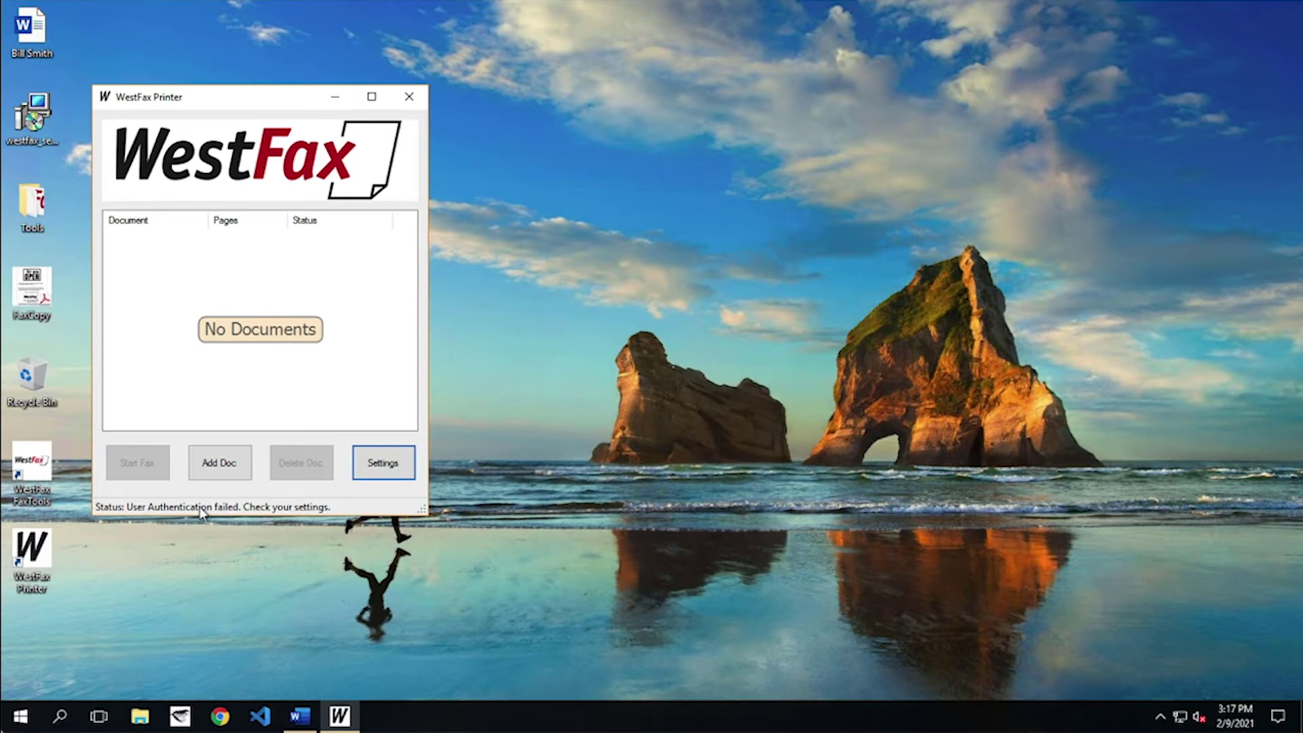
Log in to the WestFax account from Settings with Remember Me checked.
click(380, 468)
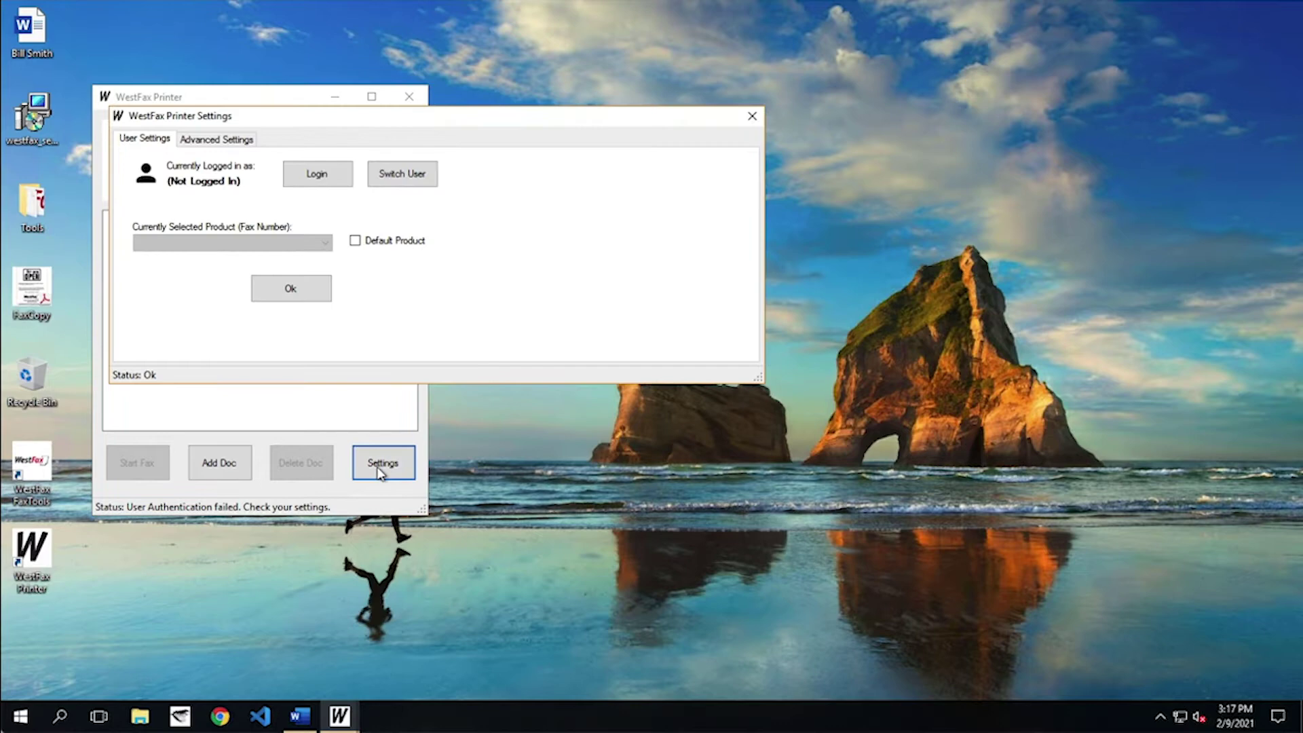
click(346, 180)
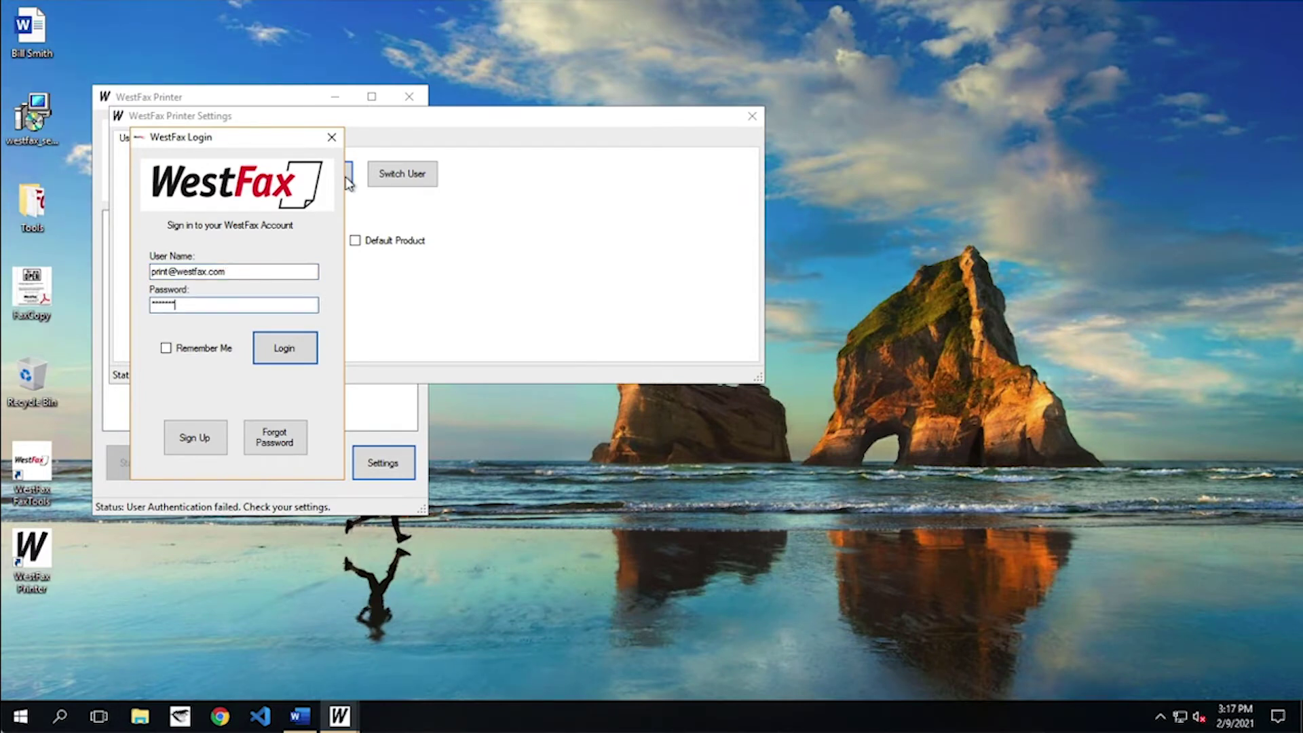
click(180, 347)
click(255, 351)
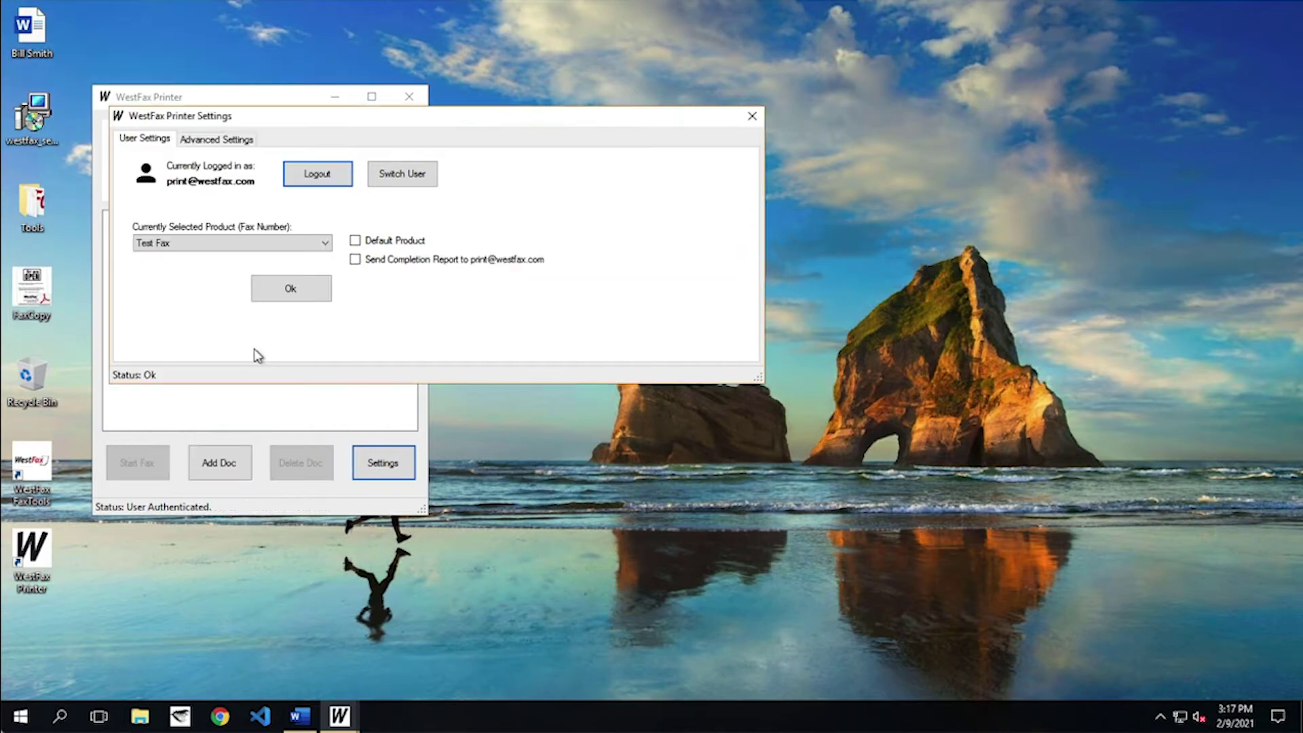
Keep Test Fax as the product, view Advanced Settings, and save the settings as default.
click(313, 244)
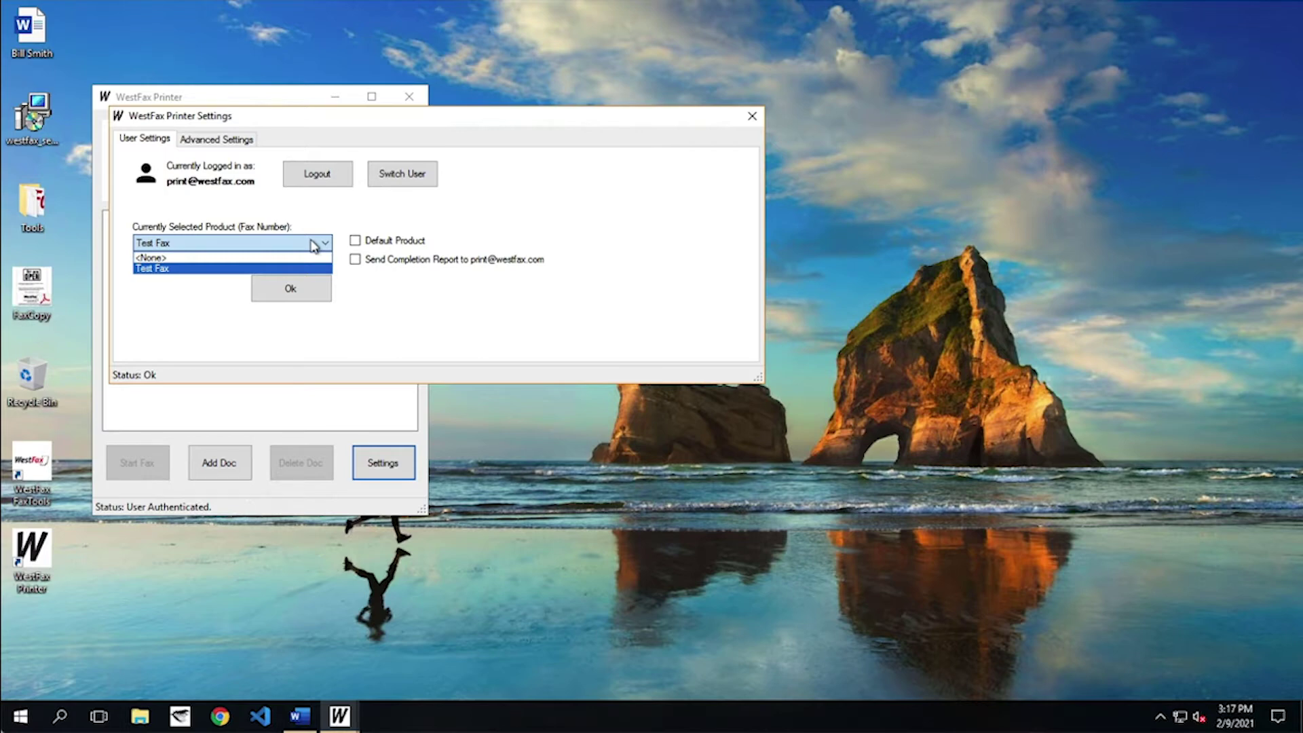
click(313, 244)
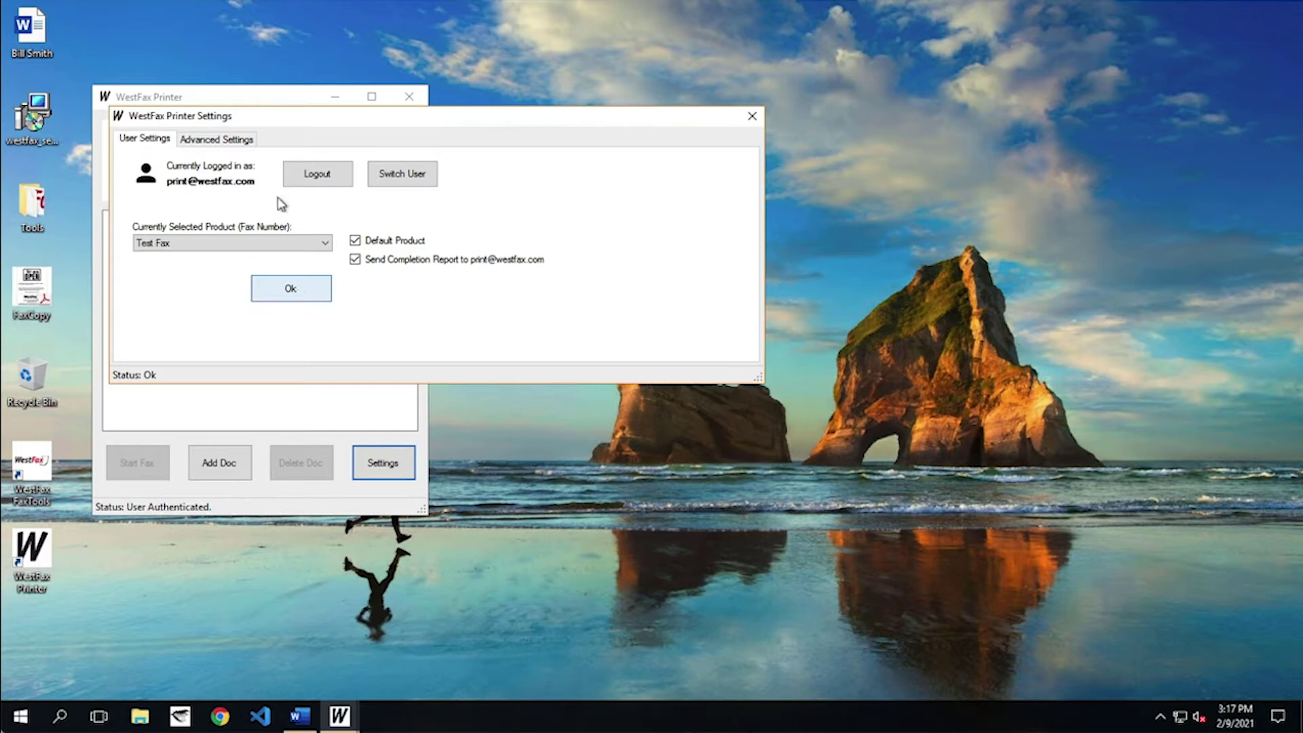
click(244, 146)
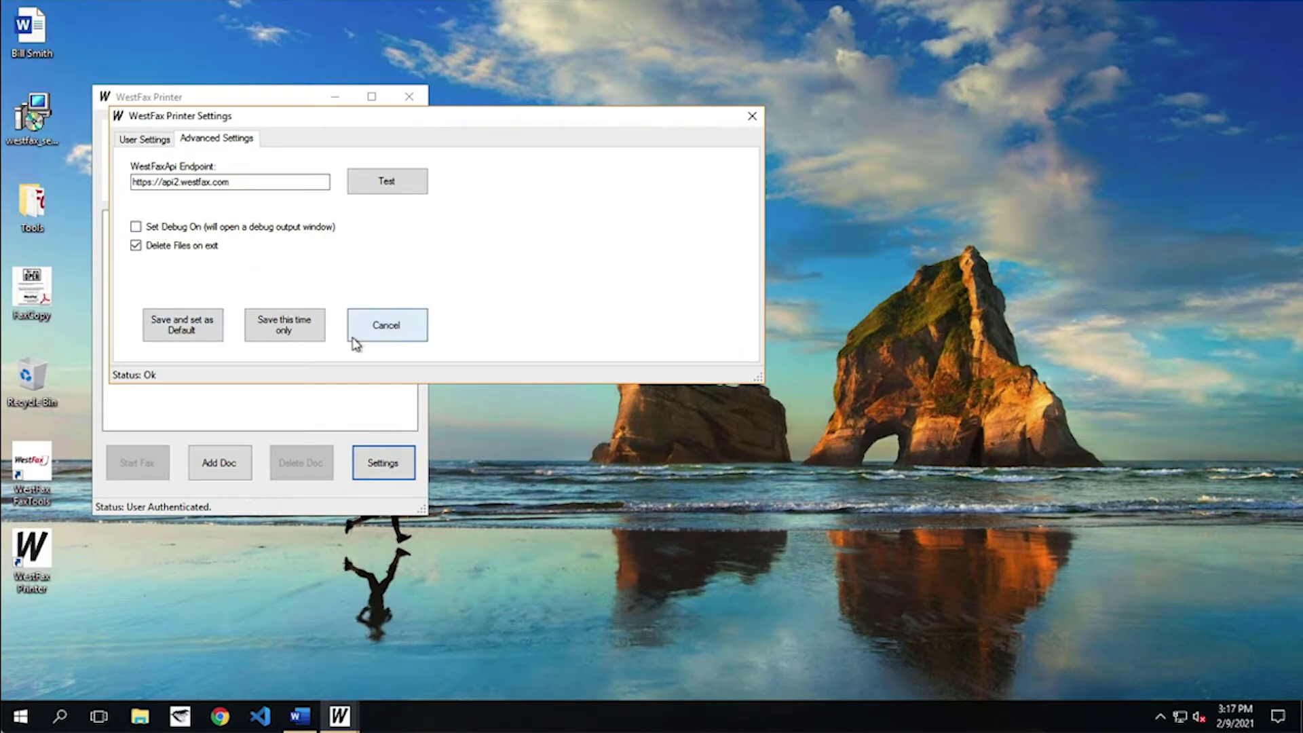
click(171, 329)
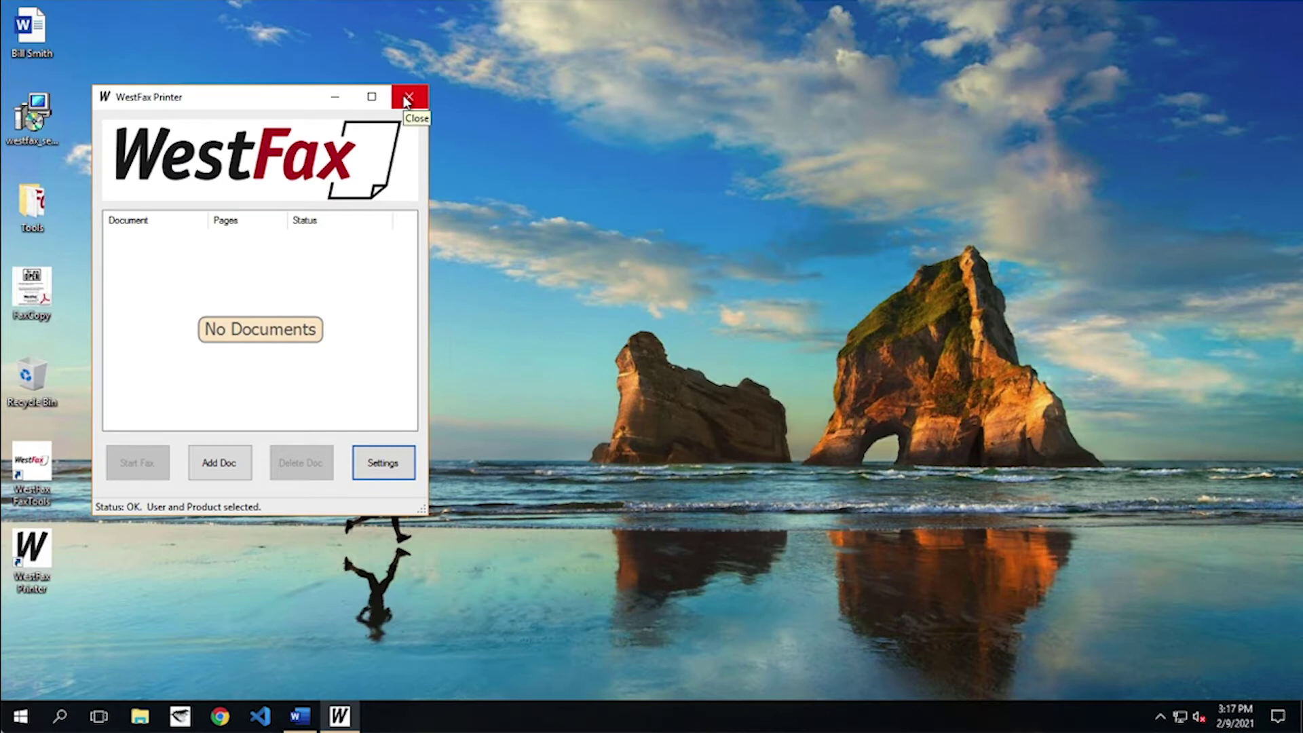
Print the one-page resume from Word to WestFax Printer.
click(313, 725)
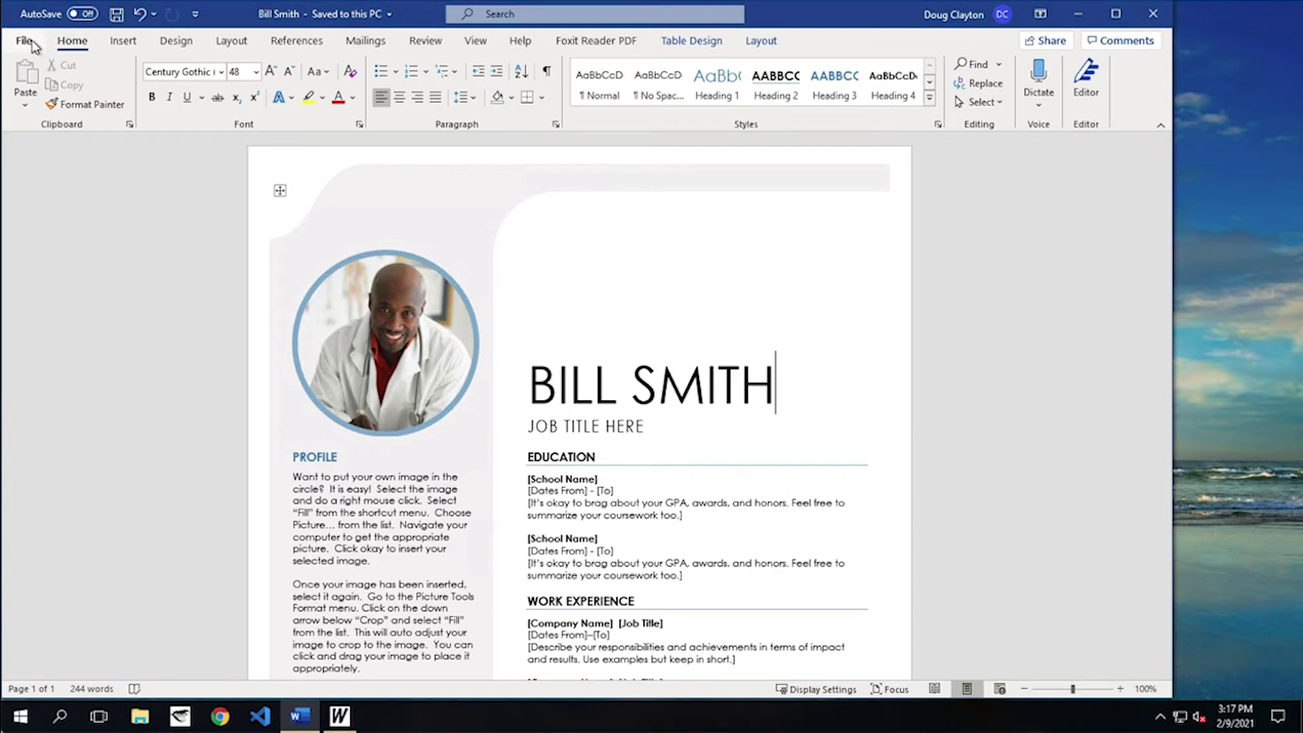
click(26, 42)
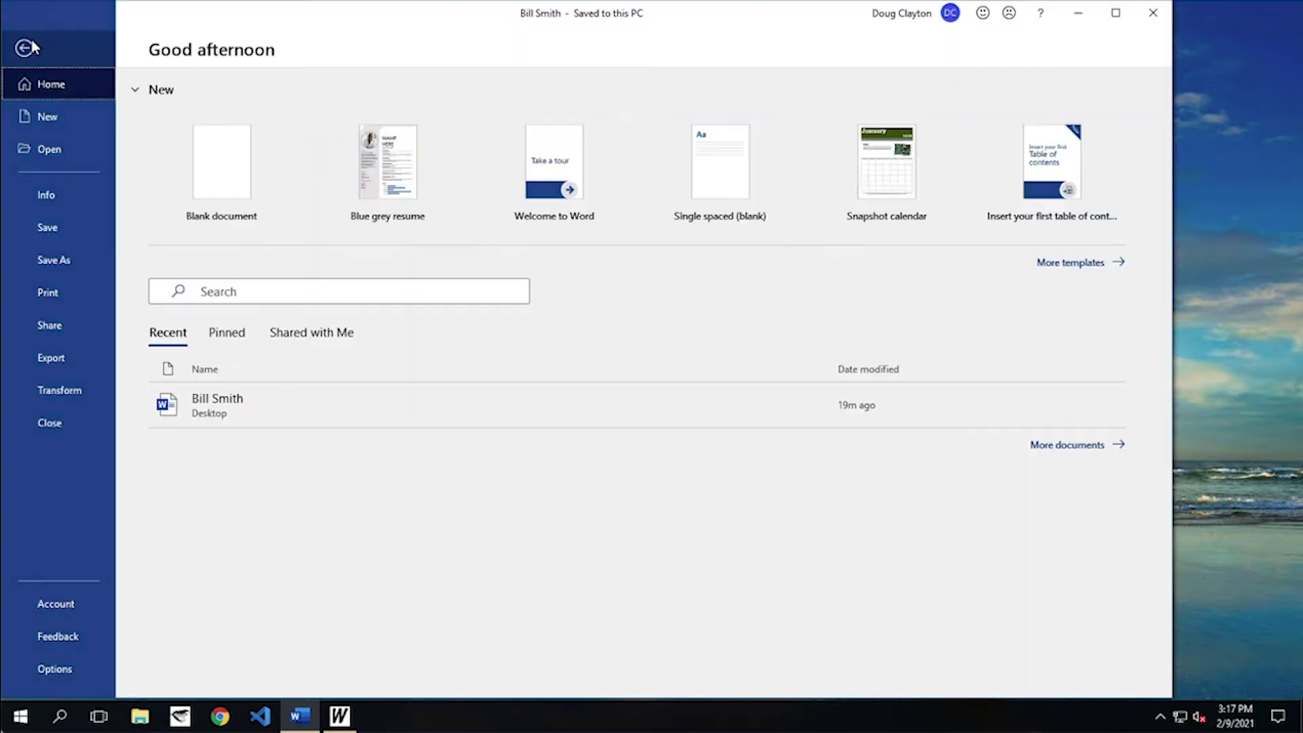
click(48, 291)
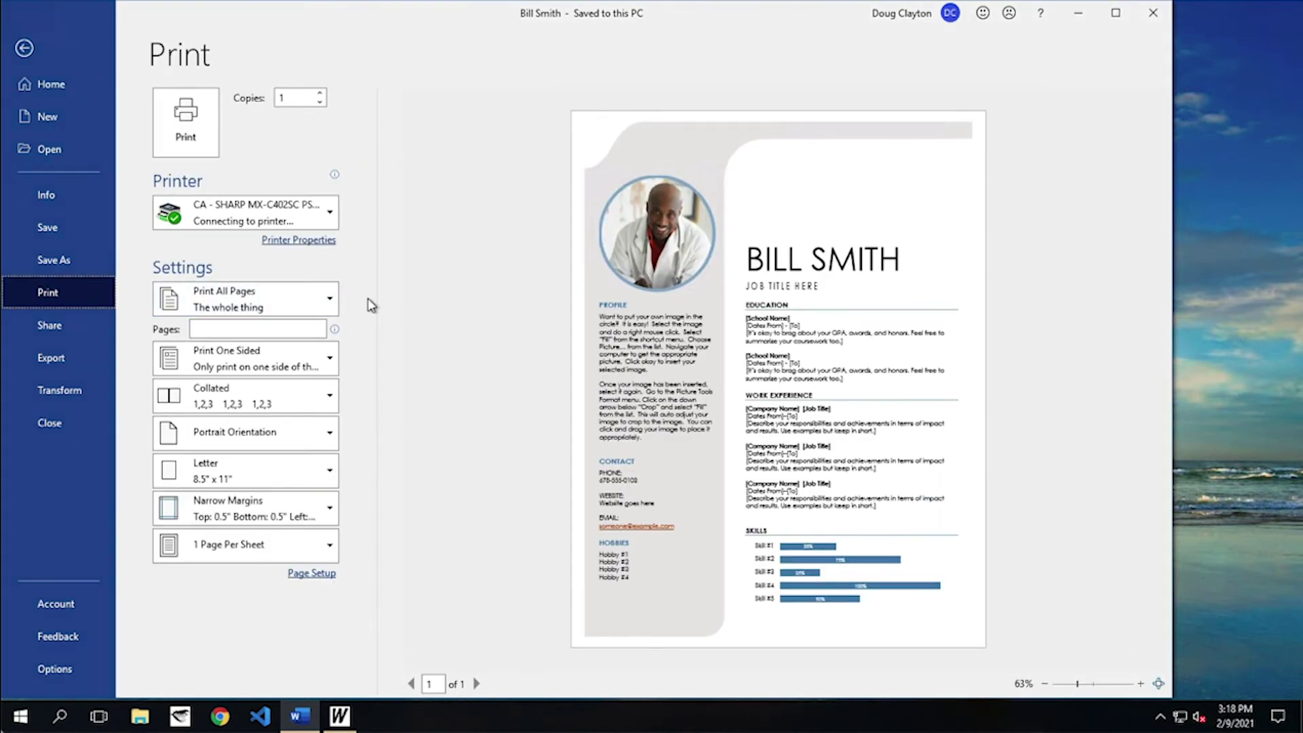
click(281, 213)
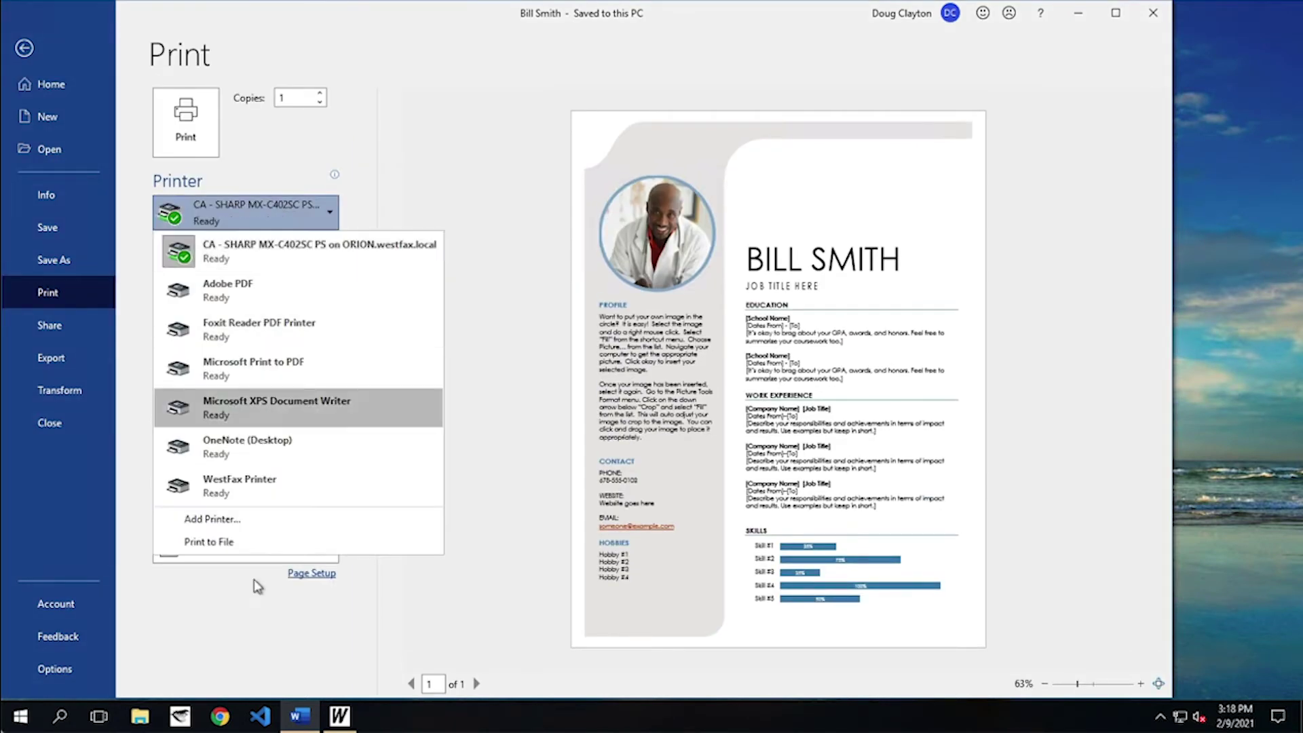
click(234, 499)
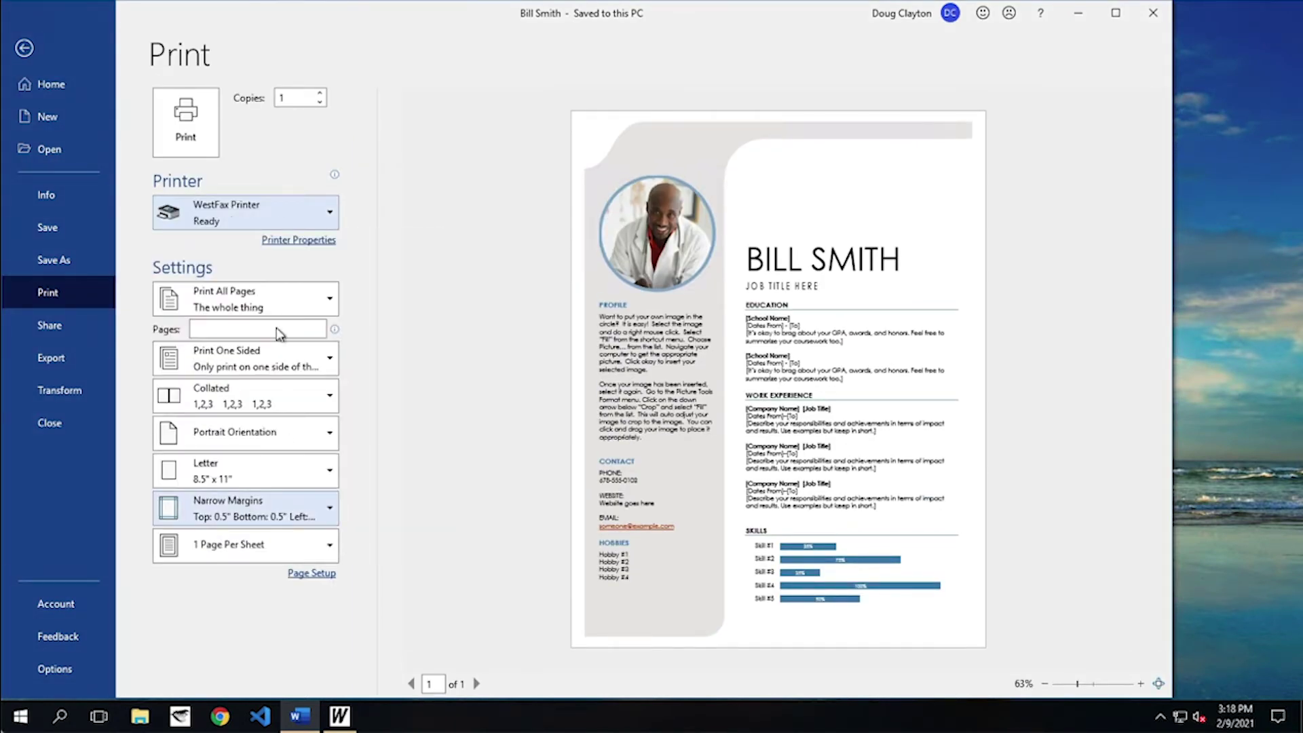
click(185, 122)
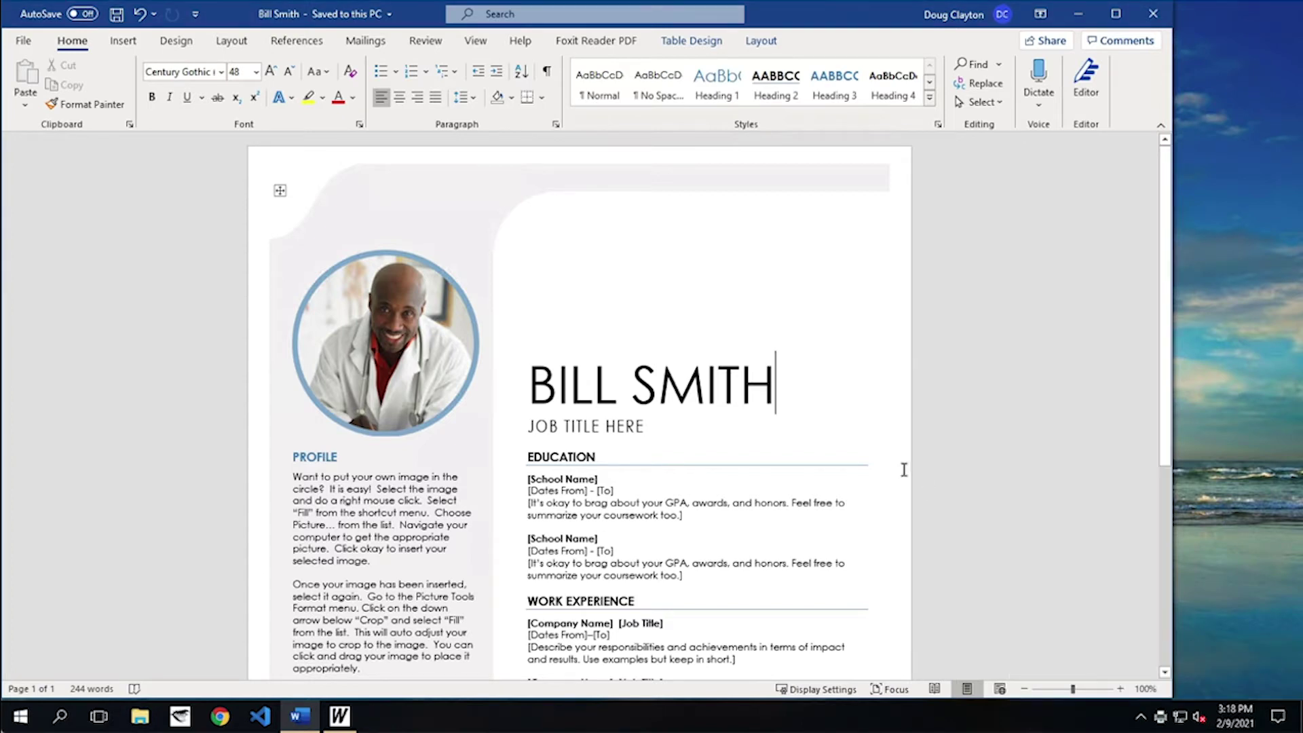
Minimize Word and select the queued resume, dismissing the Add Doc file picker unused.
click(1079, 17)
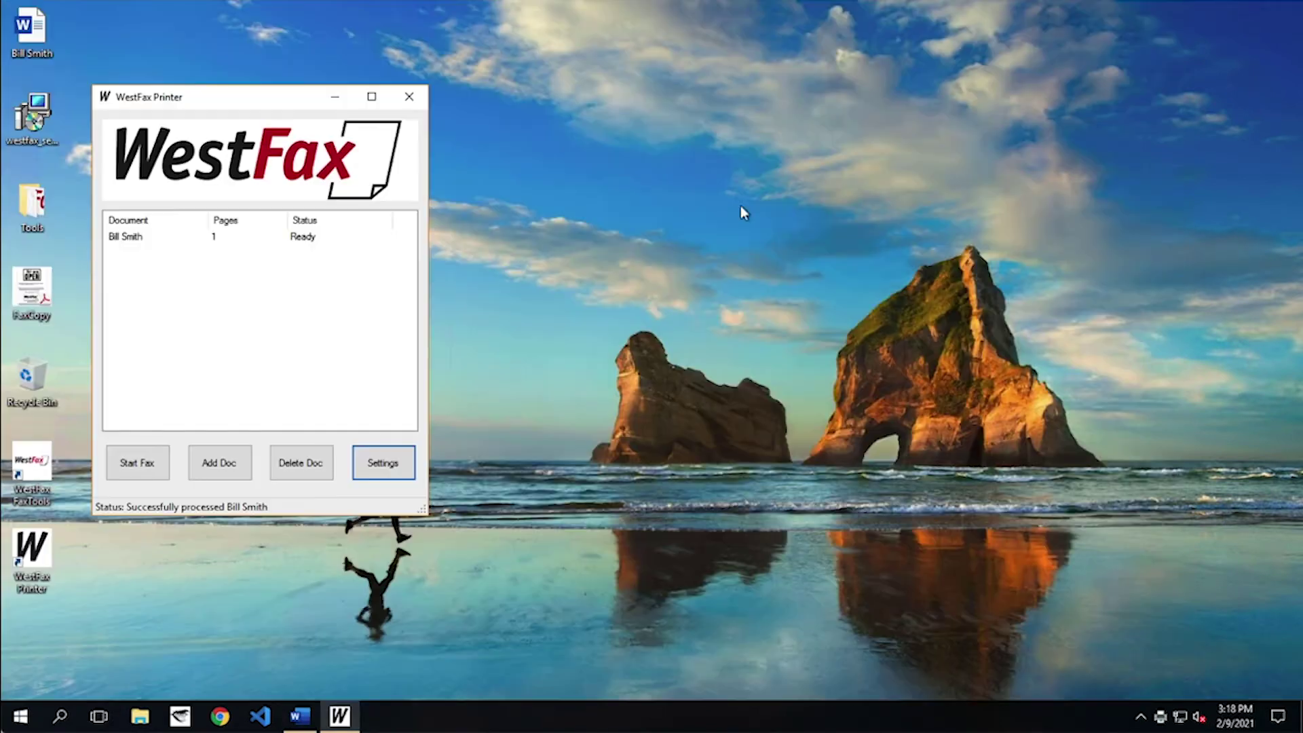
click(158, 239)
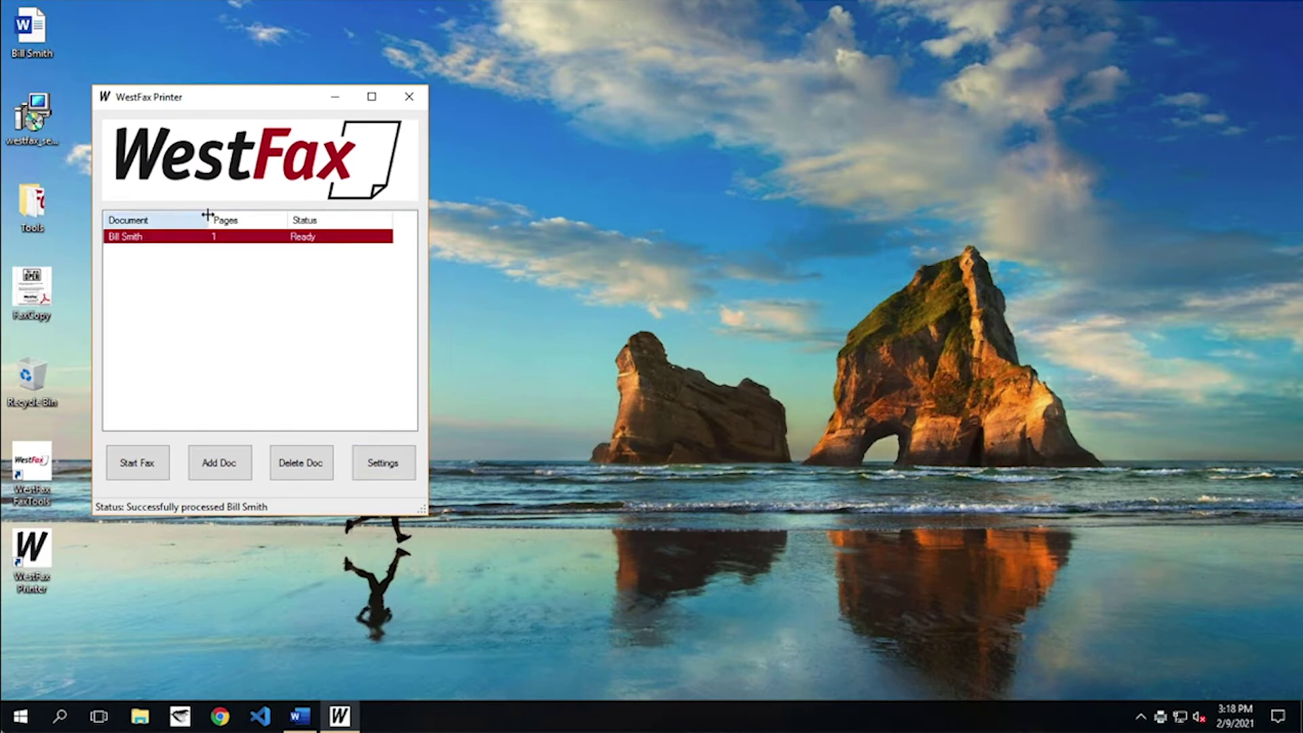
click(227, 474)
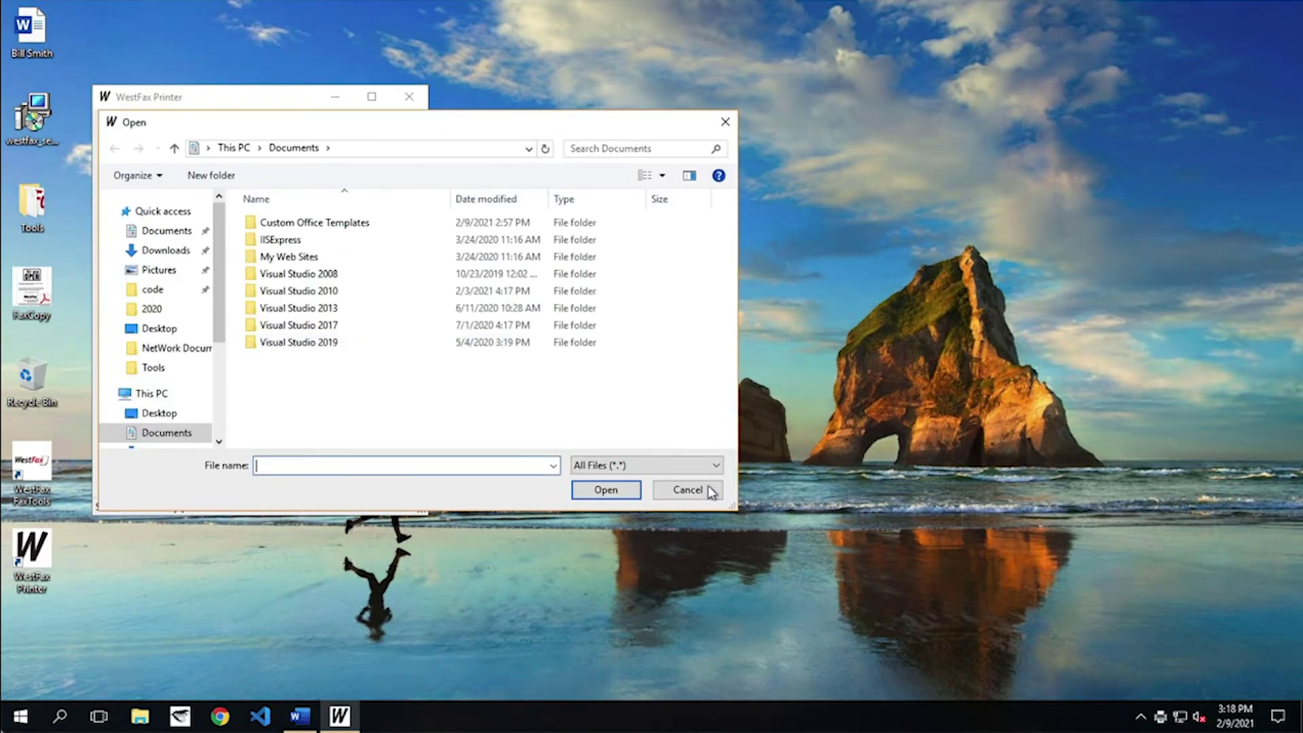
click(709, 490)
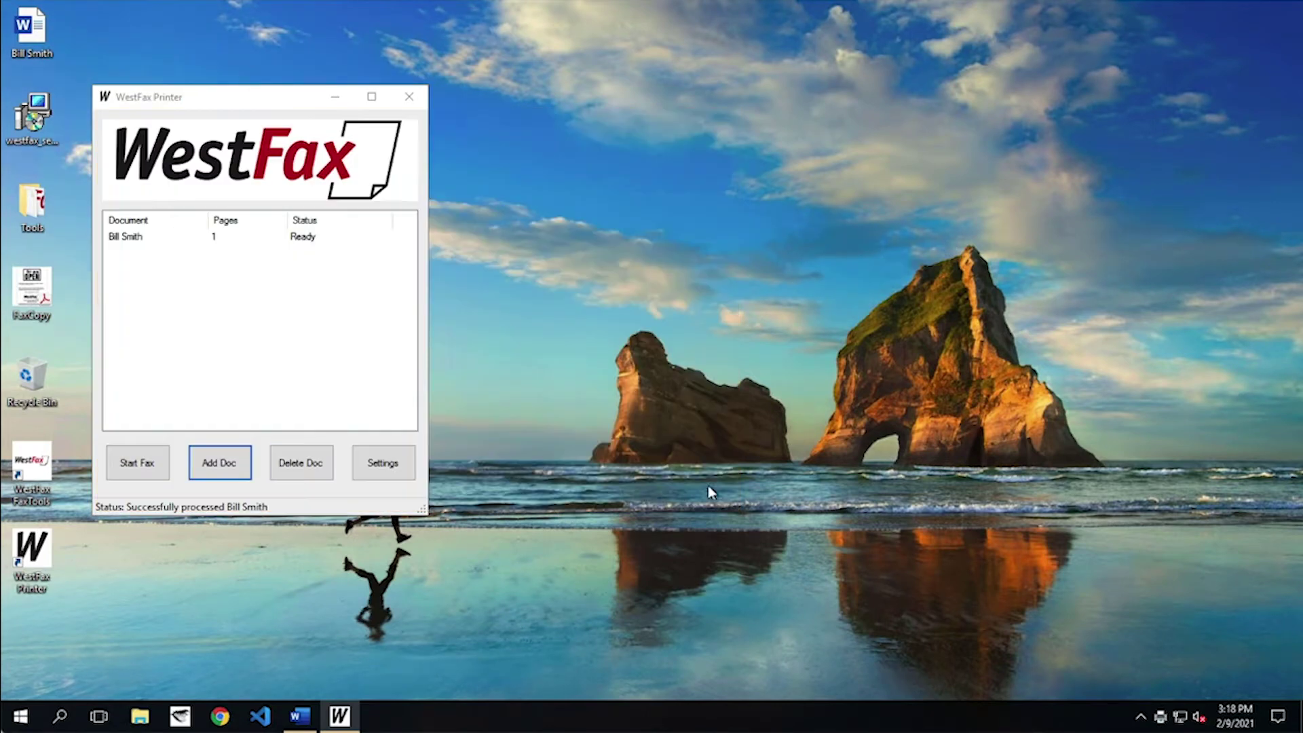
Start a fax of the resume on Test Fax and add Acme Inc as its recipient.
click(133, 469)
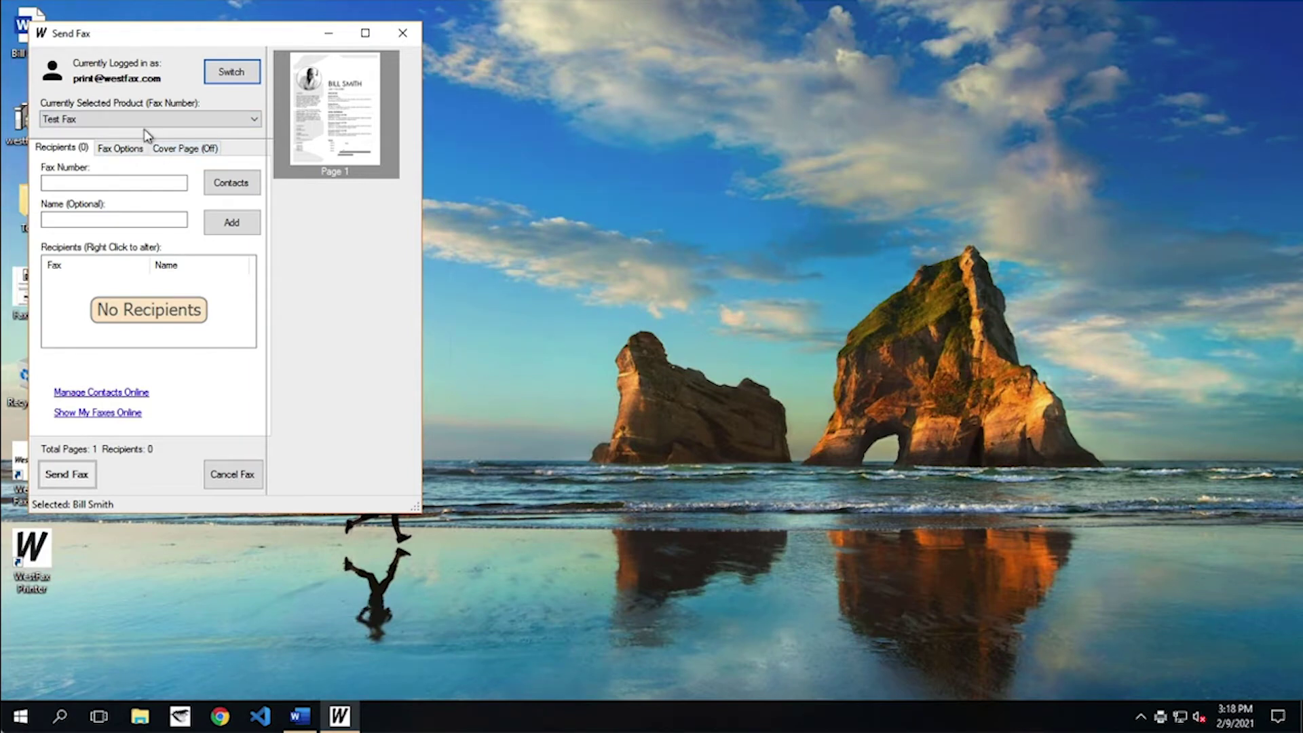
click(125, 124)
click(126, 123)
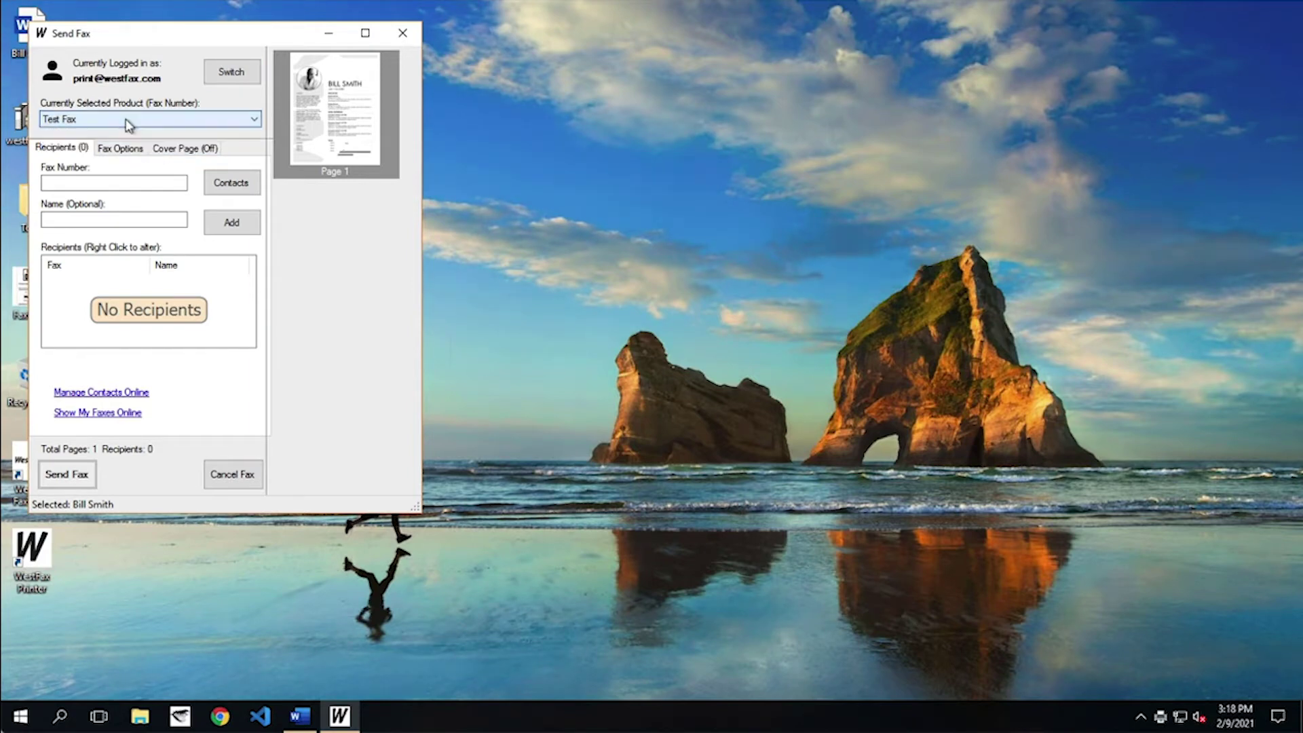
click(228, 184)
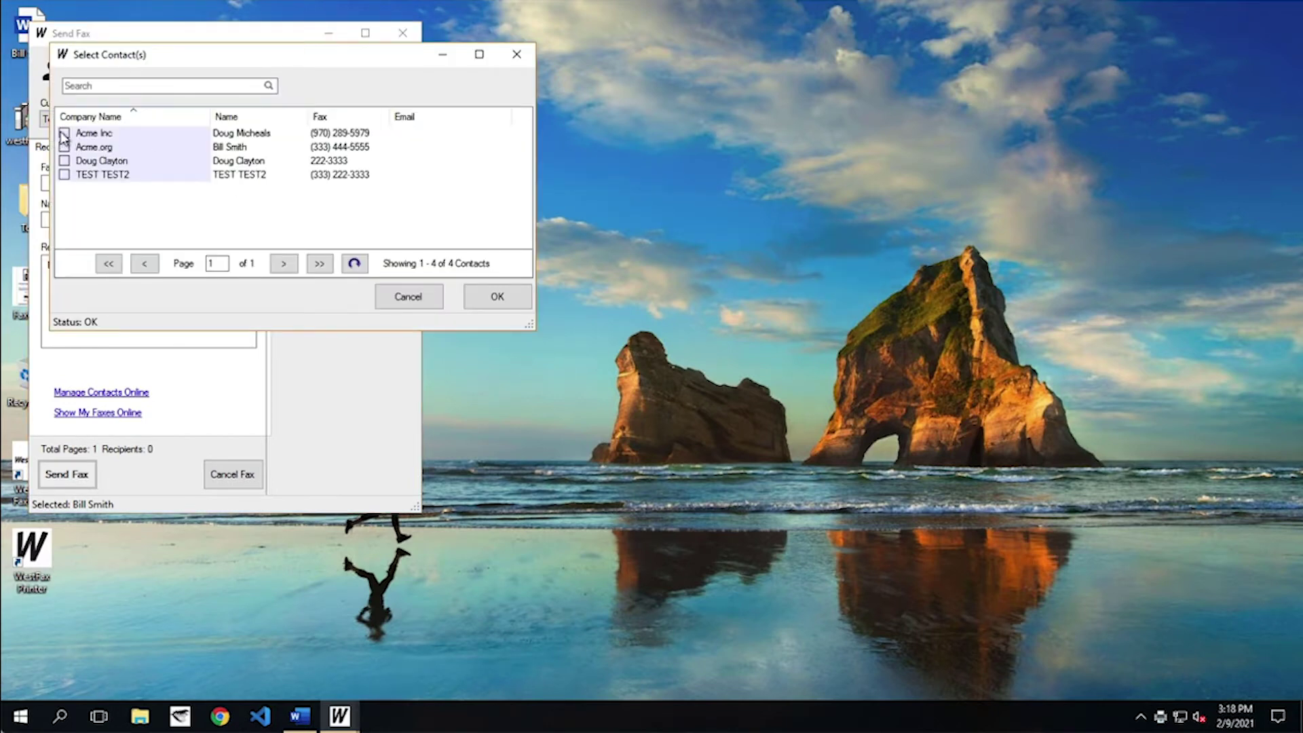
click(64, 134)
click(473, 302)
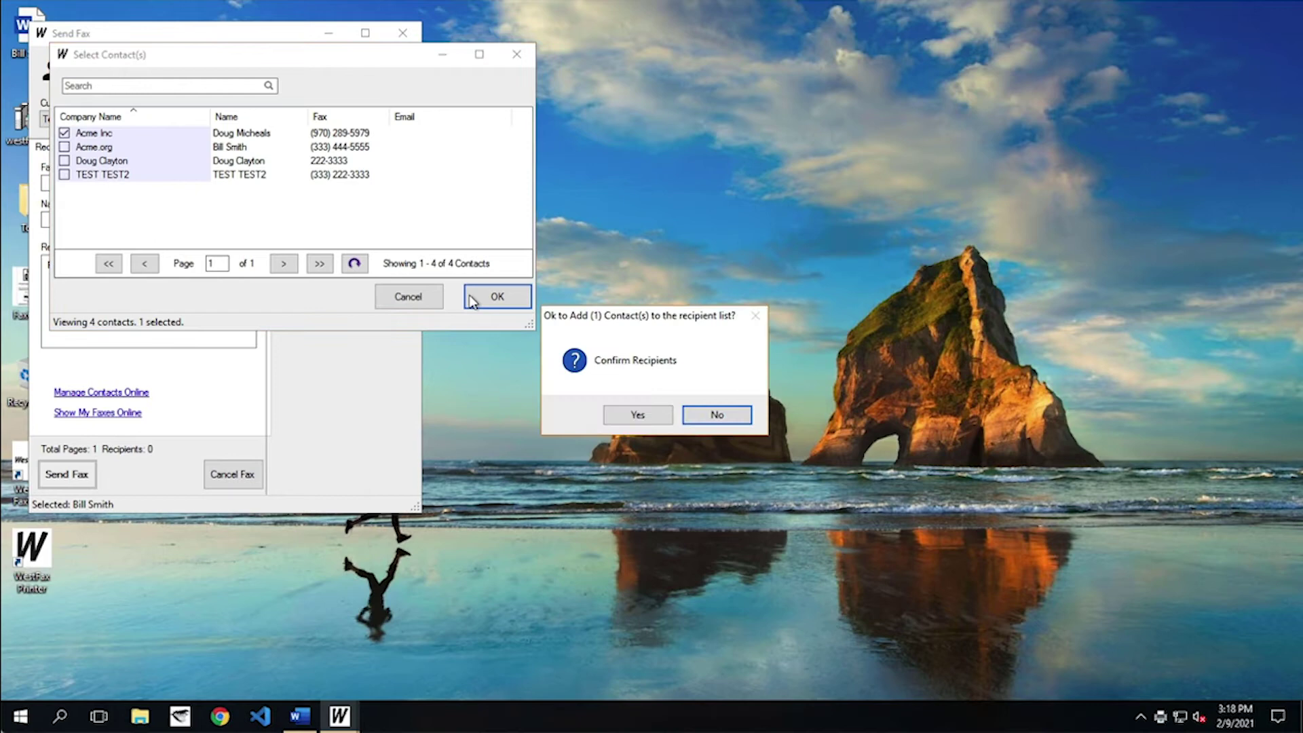
click(625, 414)
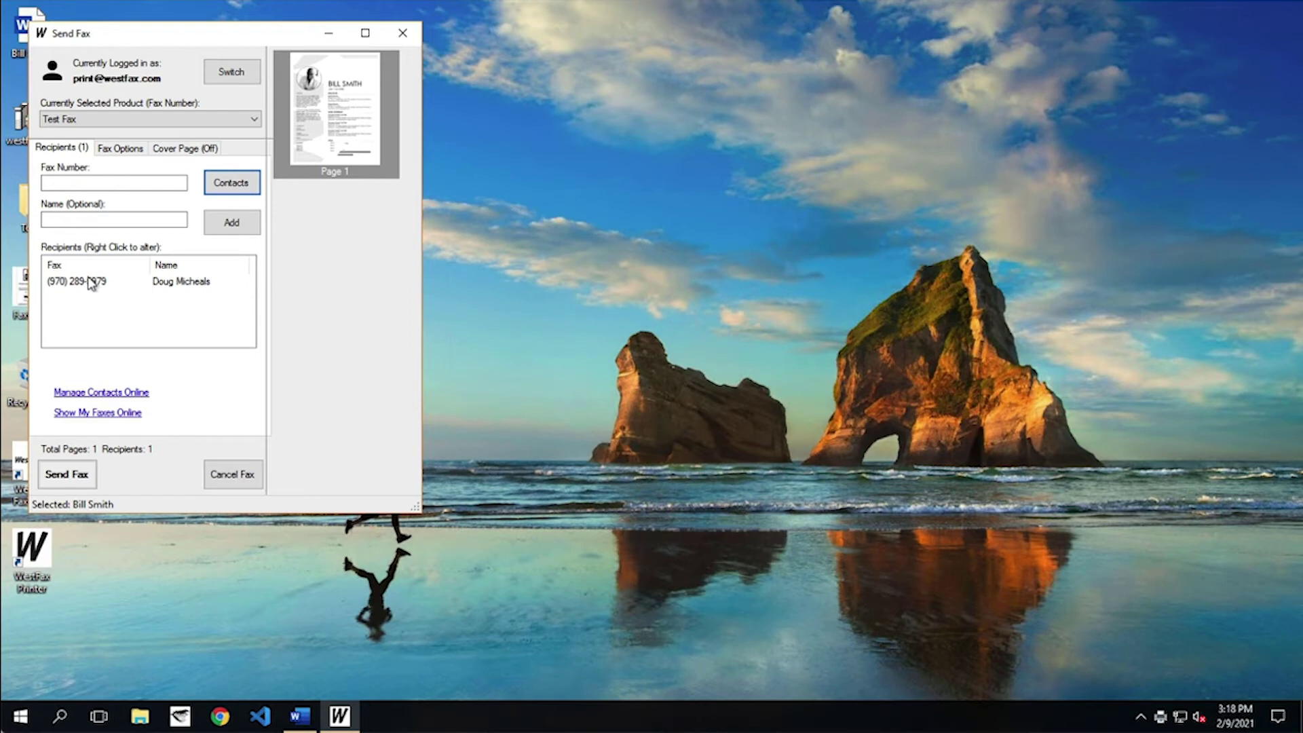
Open the online WestFax Fax Console contacts page, then close it to return to Send Fax.
click(127, 394)
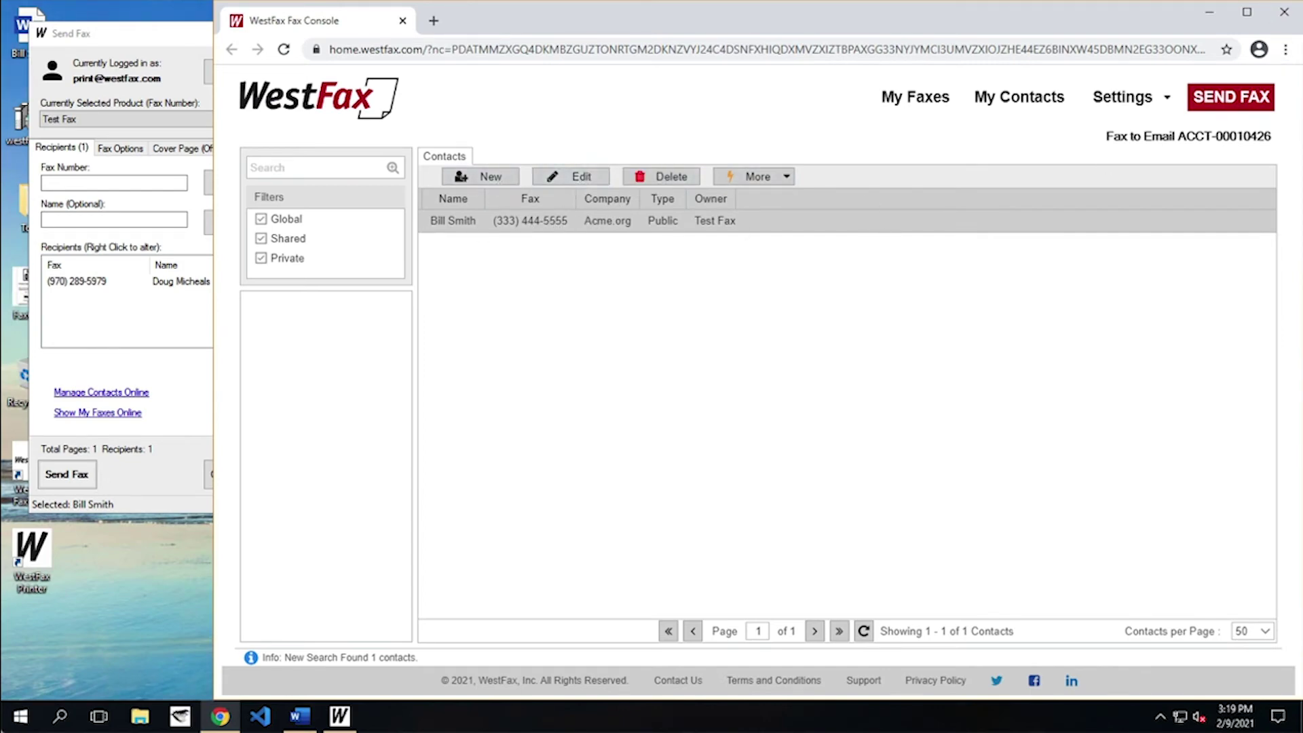
click(1285, 13)
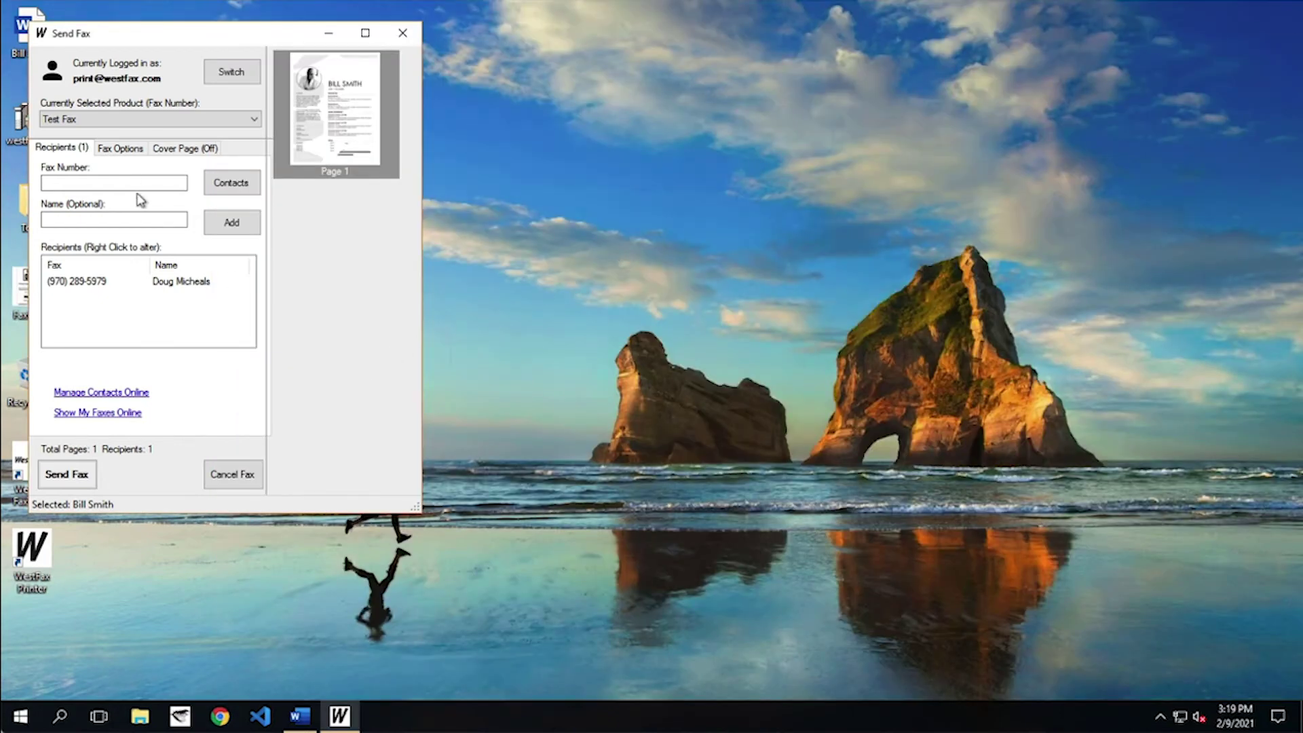
On Fax Options, set header and subject to the resume title and enter a reference number.
click(120, 149)
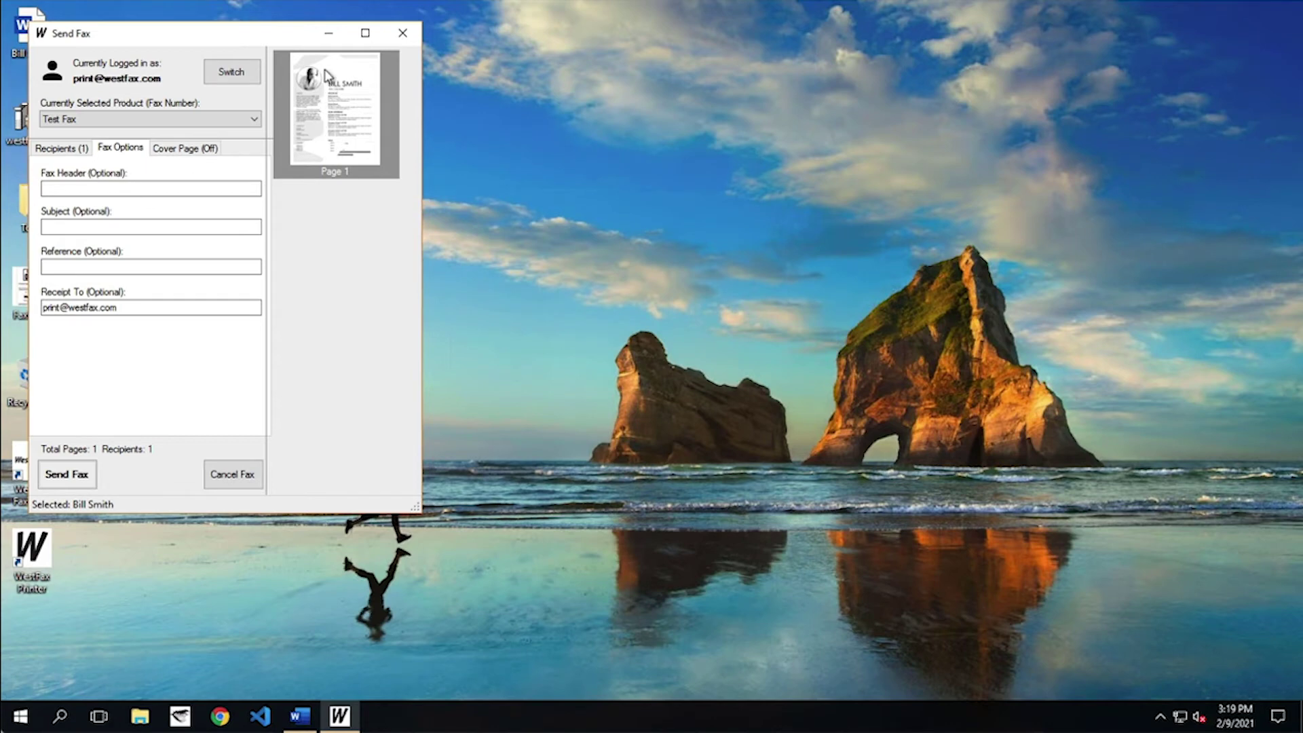
click(160, 185)
key(Tab)
text(th Resume)
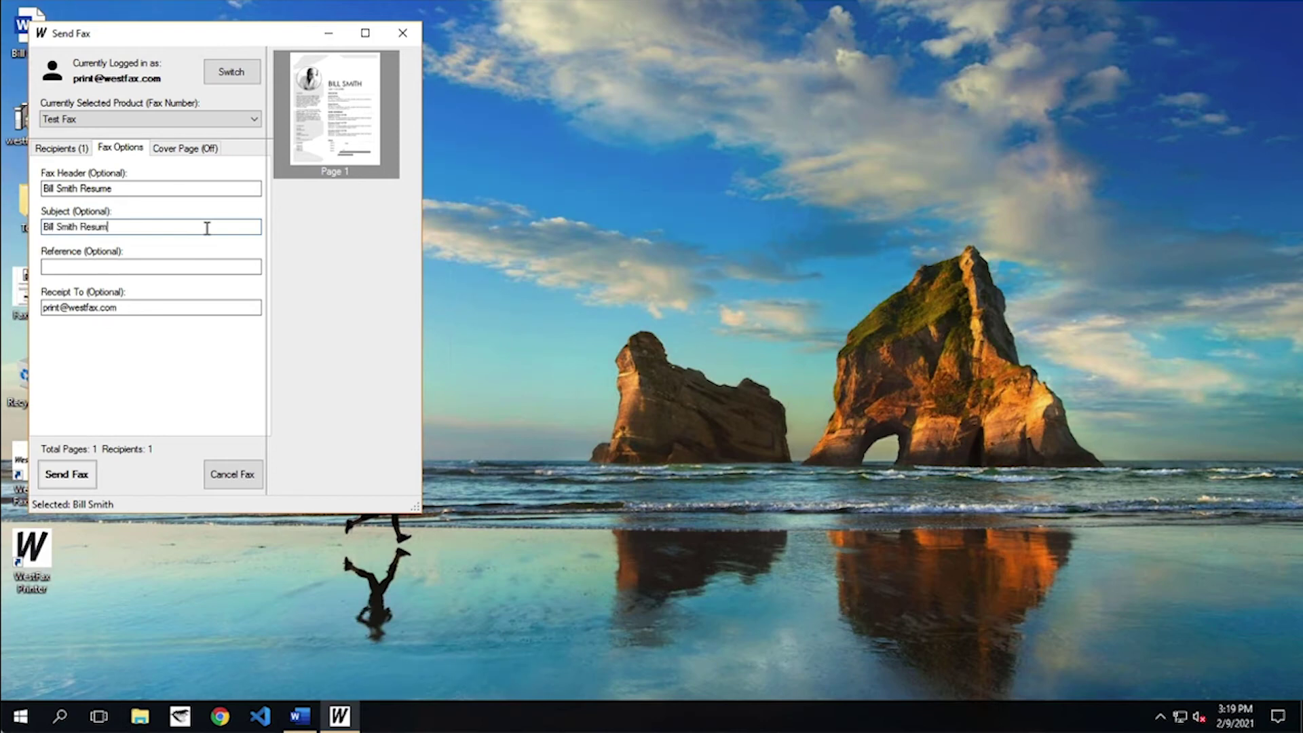
key(Tab)
text(293939293)
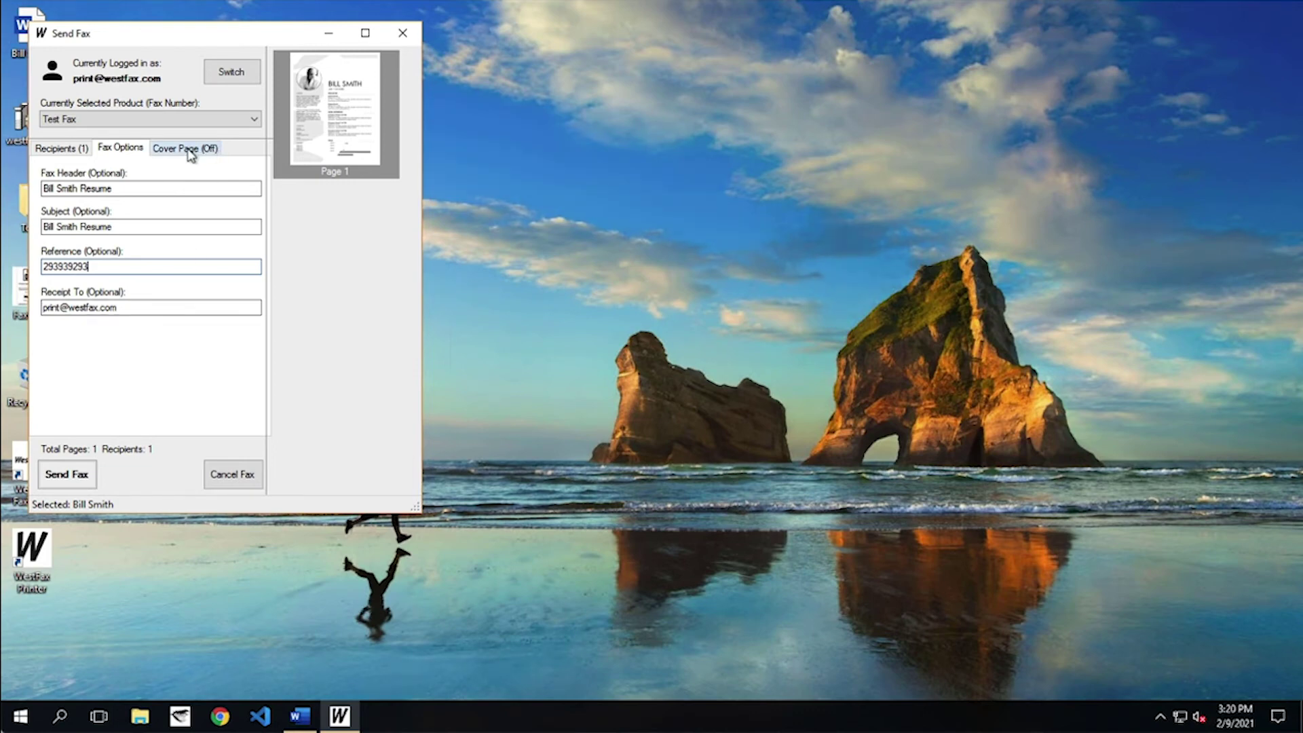
Choose WestFax Test as the fax's cover page.
click(189, 150)
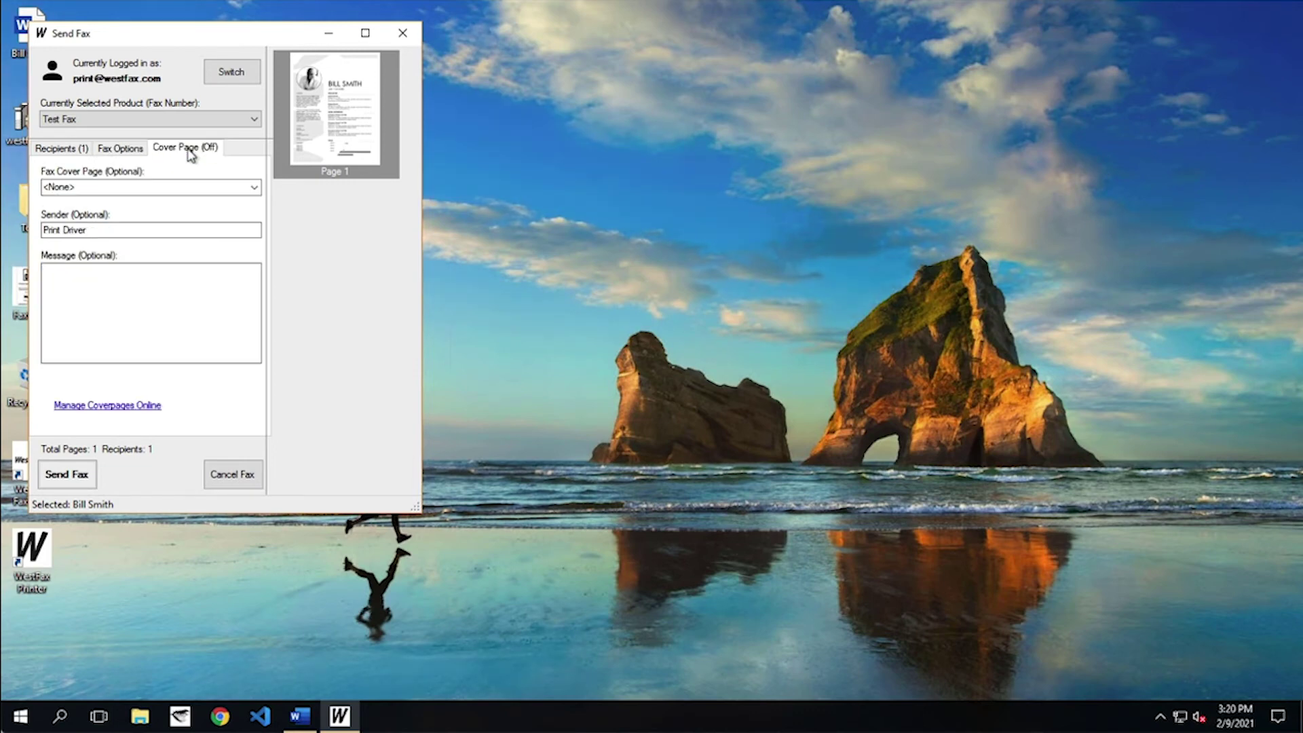
click(254, 188)
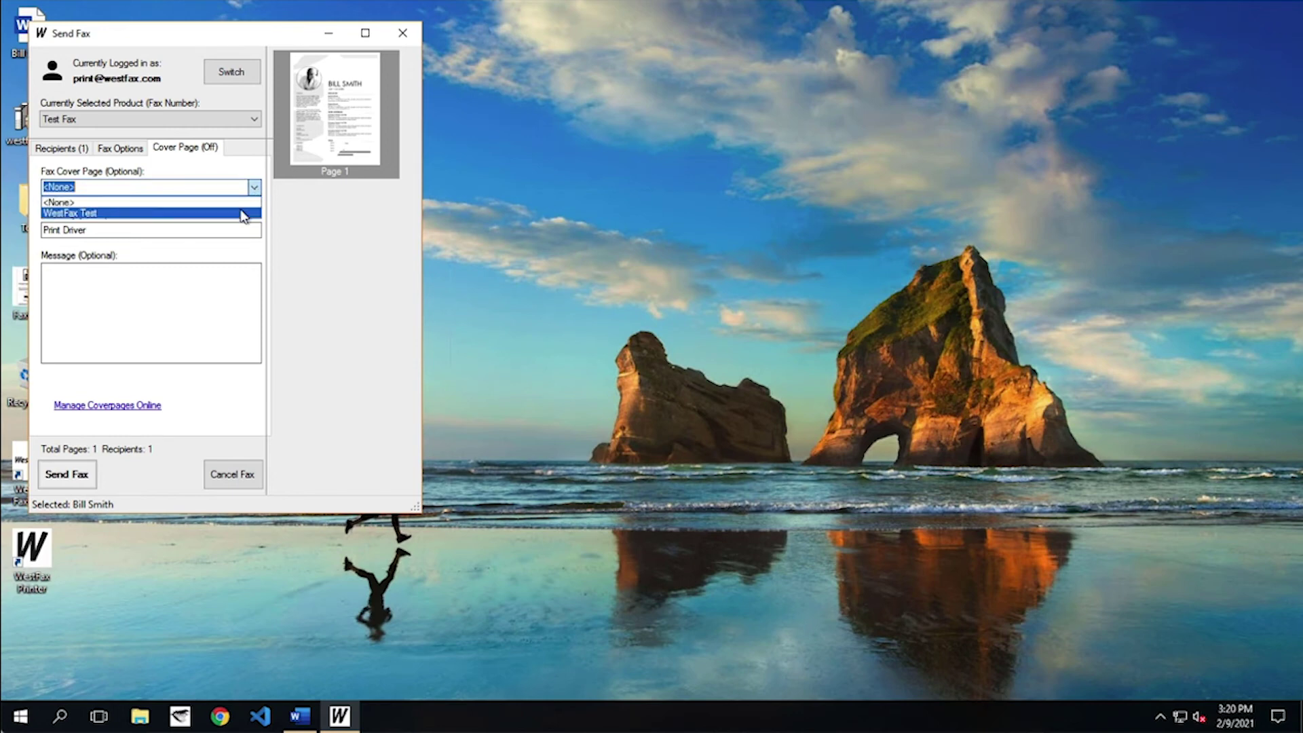
click(243, 214)
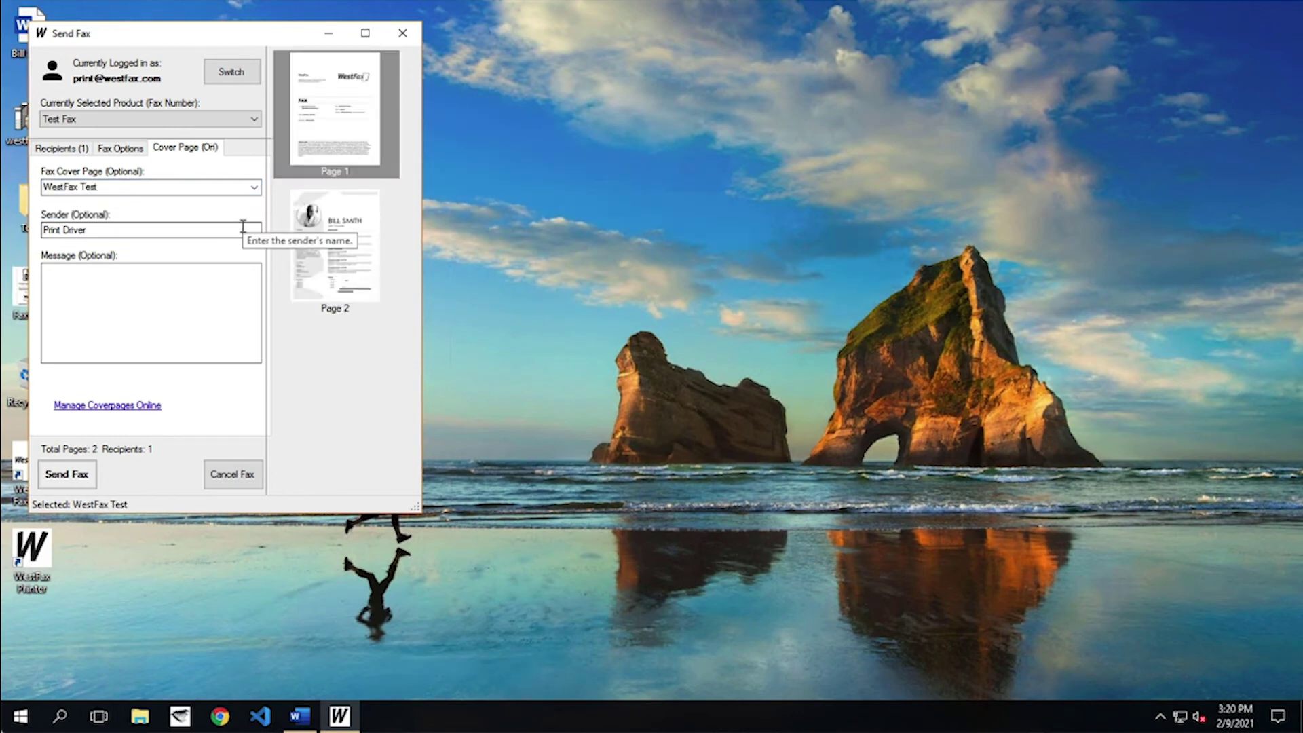
Replace the sender with the sender's name and add the message 'This is the resume I promised'.
double_click(207, 231)
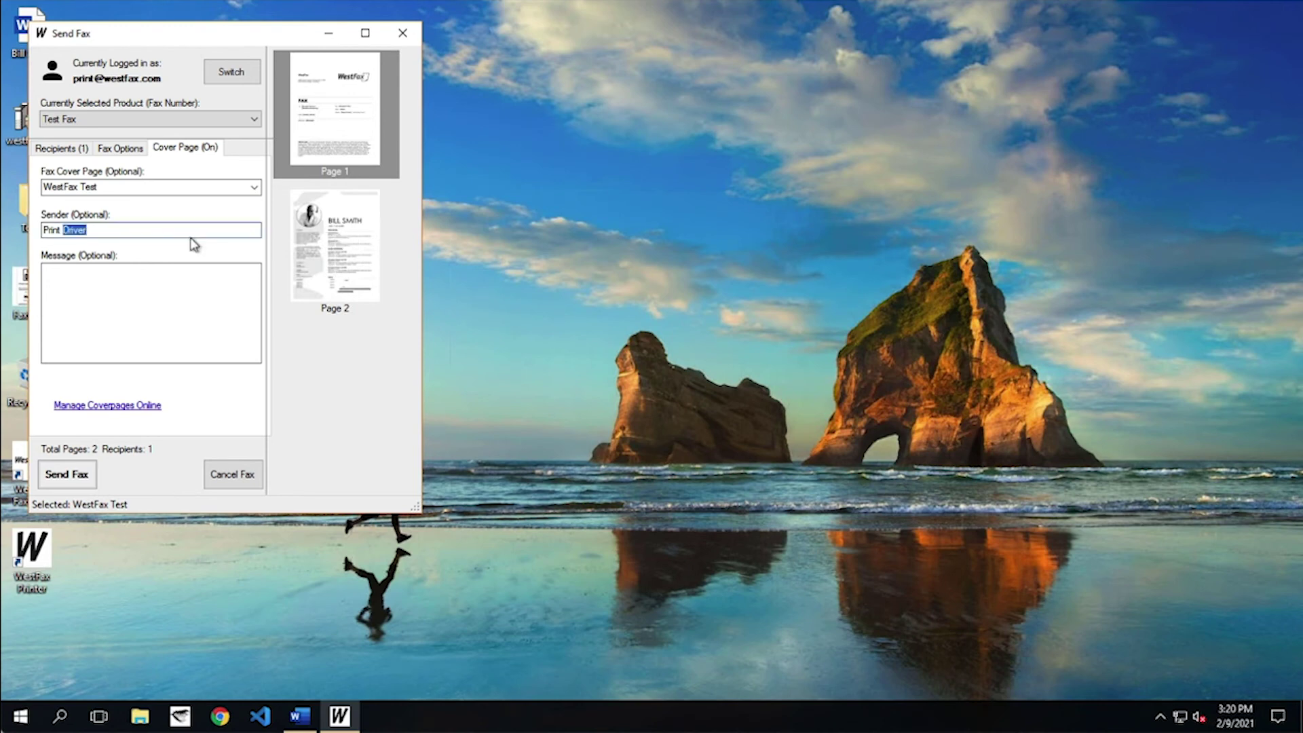
drag(181, 230, 46, 232)
text(You)
text(g)
key(Tab)
text(This i)
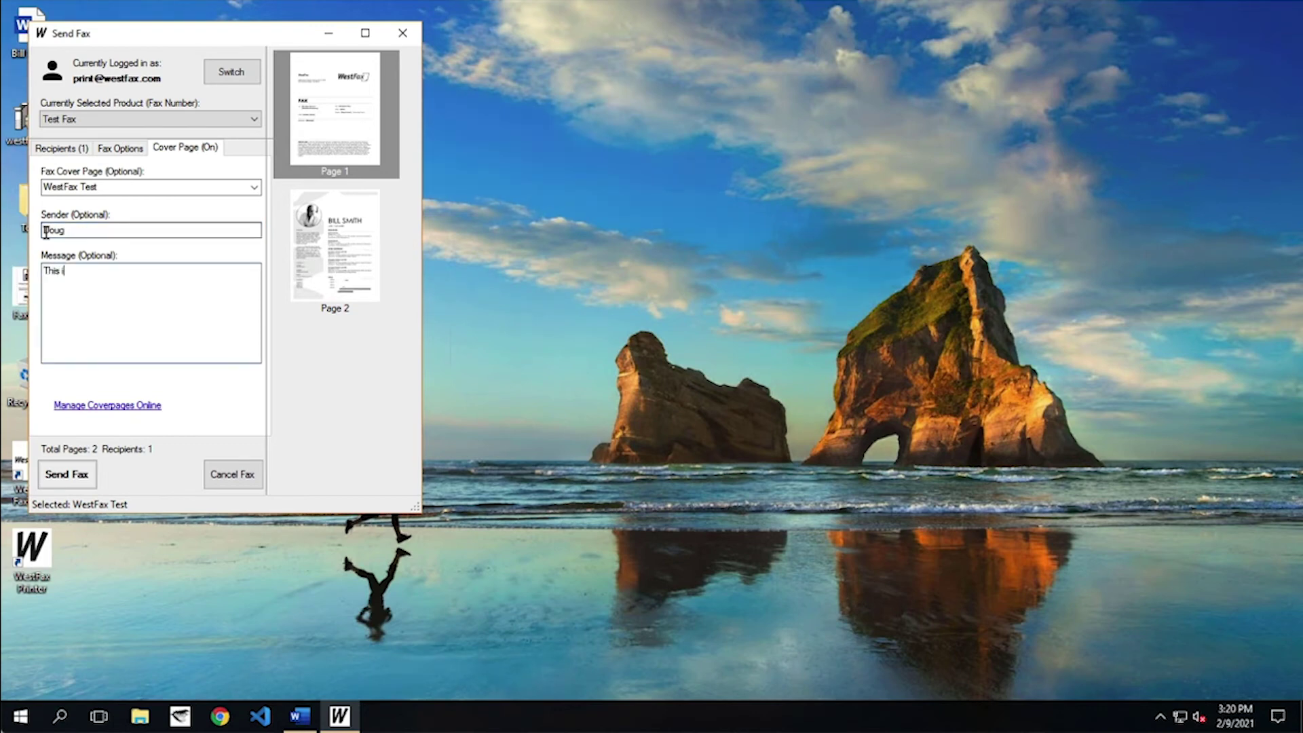
text(s the resume I promised.)
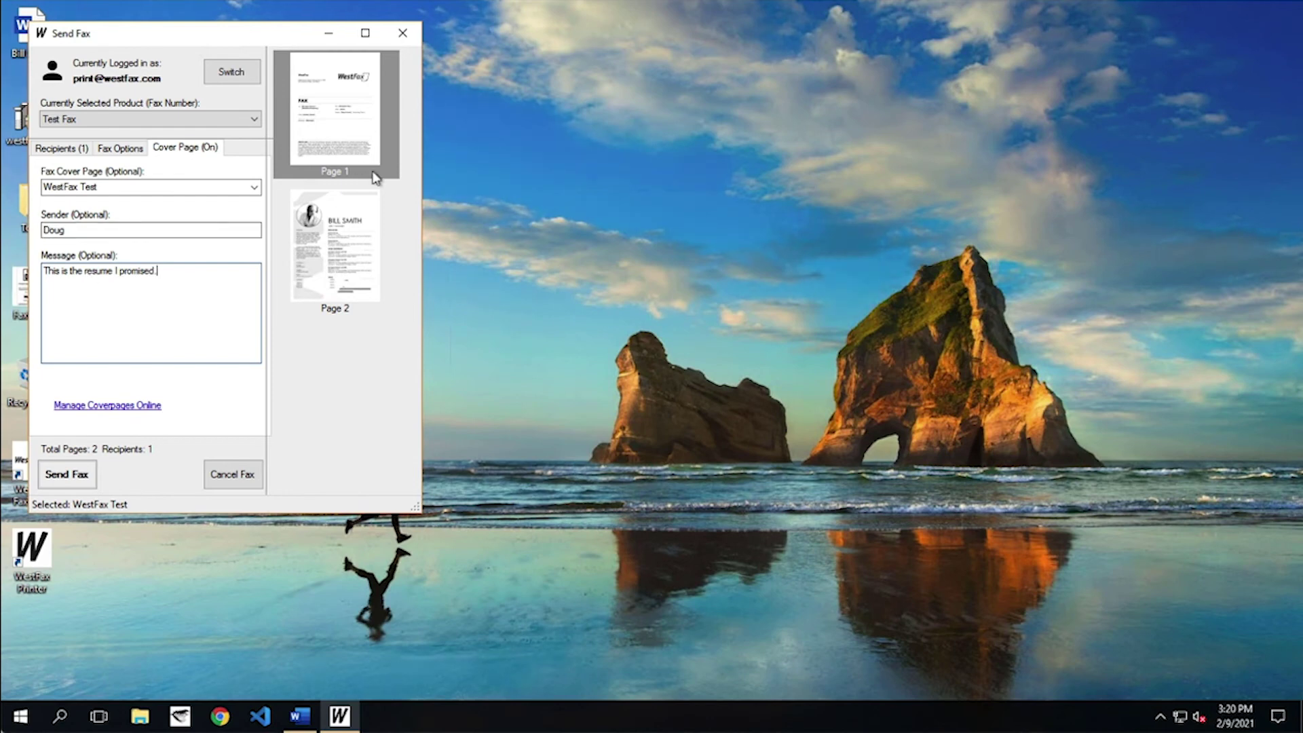
Preview the cover page and the page 2 resume, zooming in to check details.
click(350, 128)
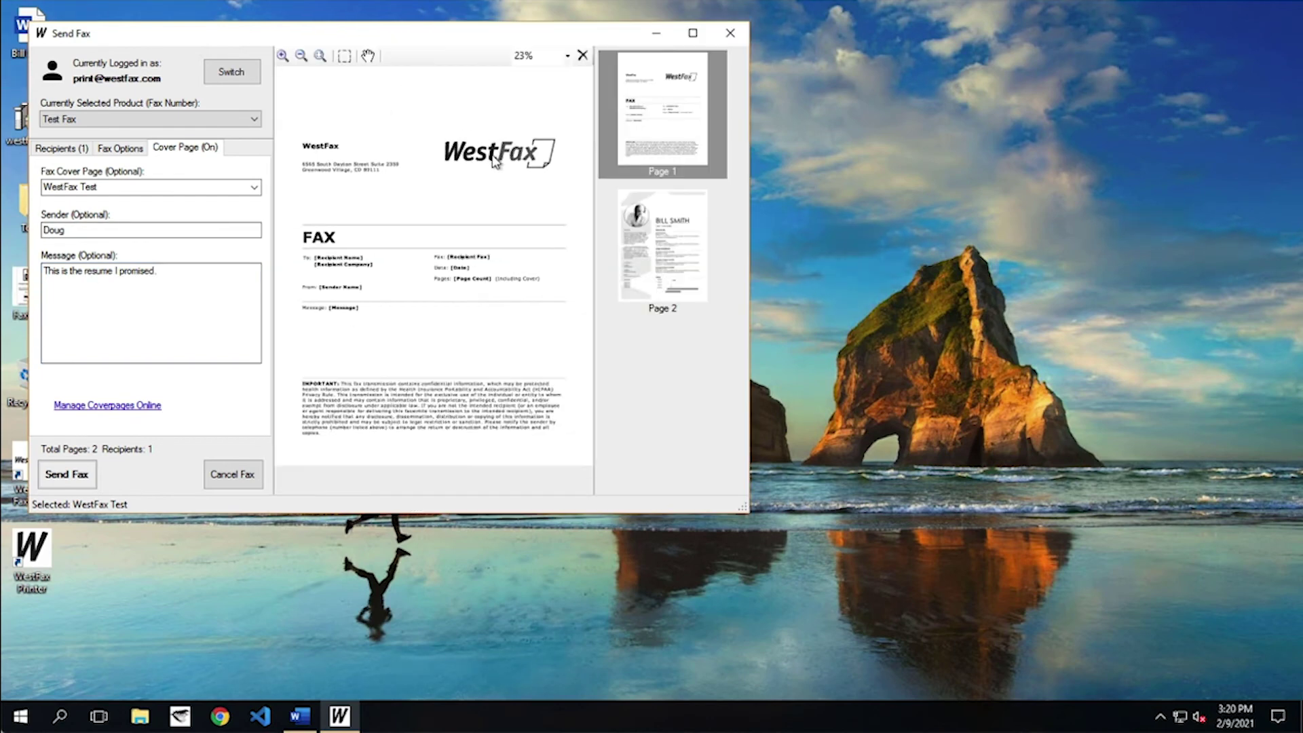
click(637, 250)
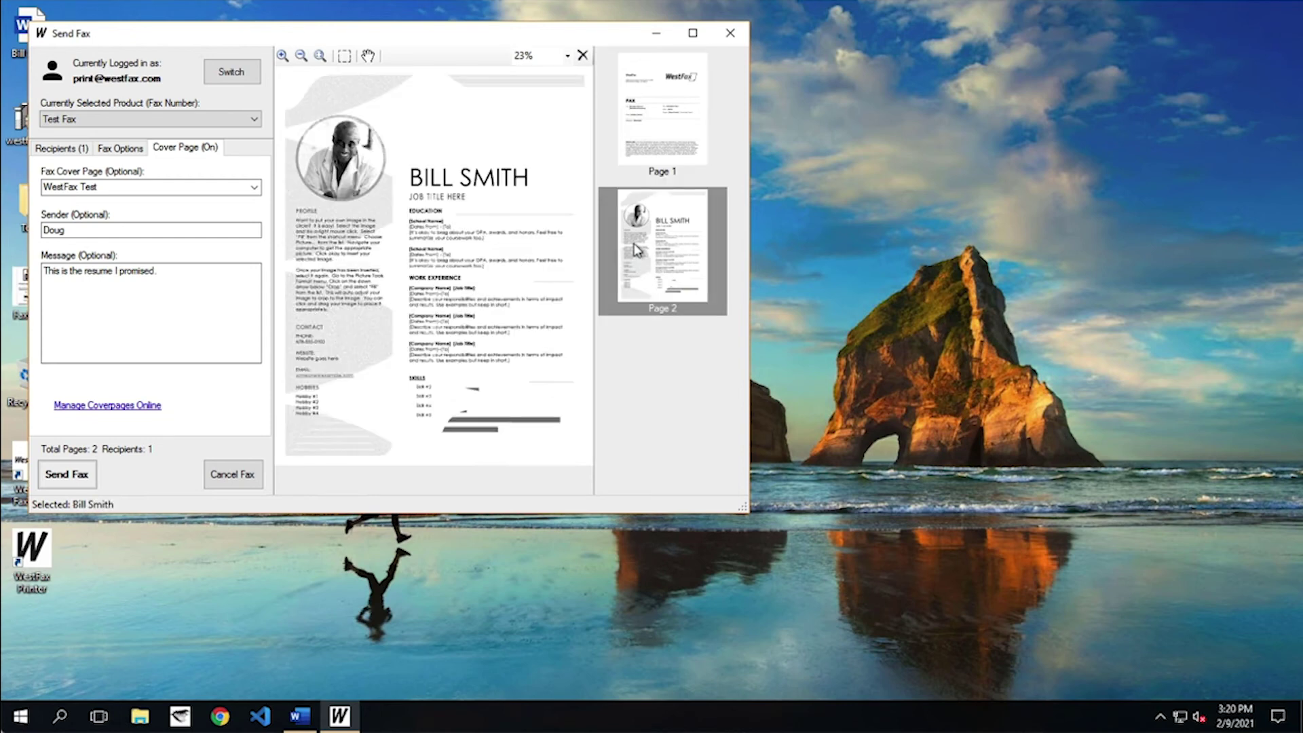
click(282, 55)
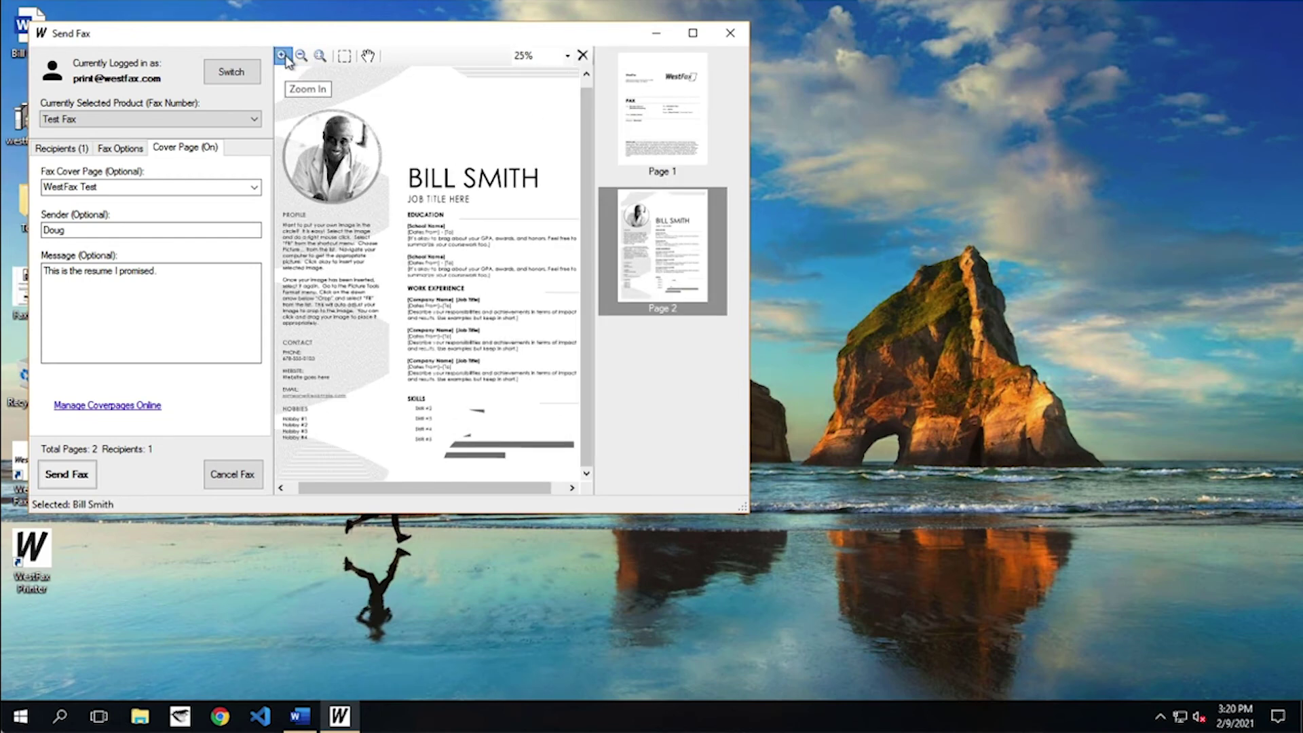
click(282, 55)
click(283, 55)
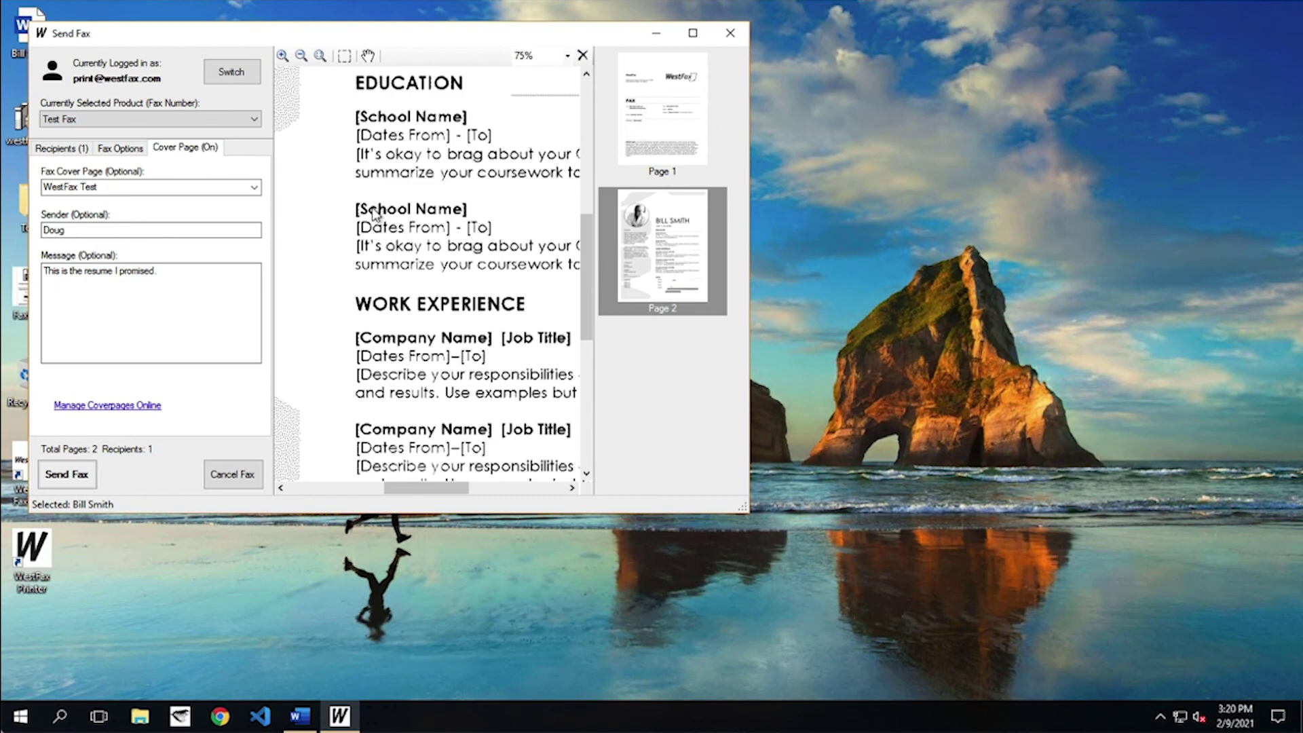
click(301, 55)
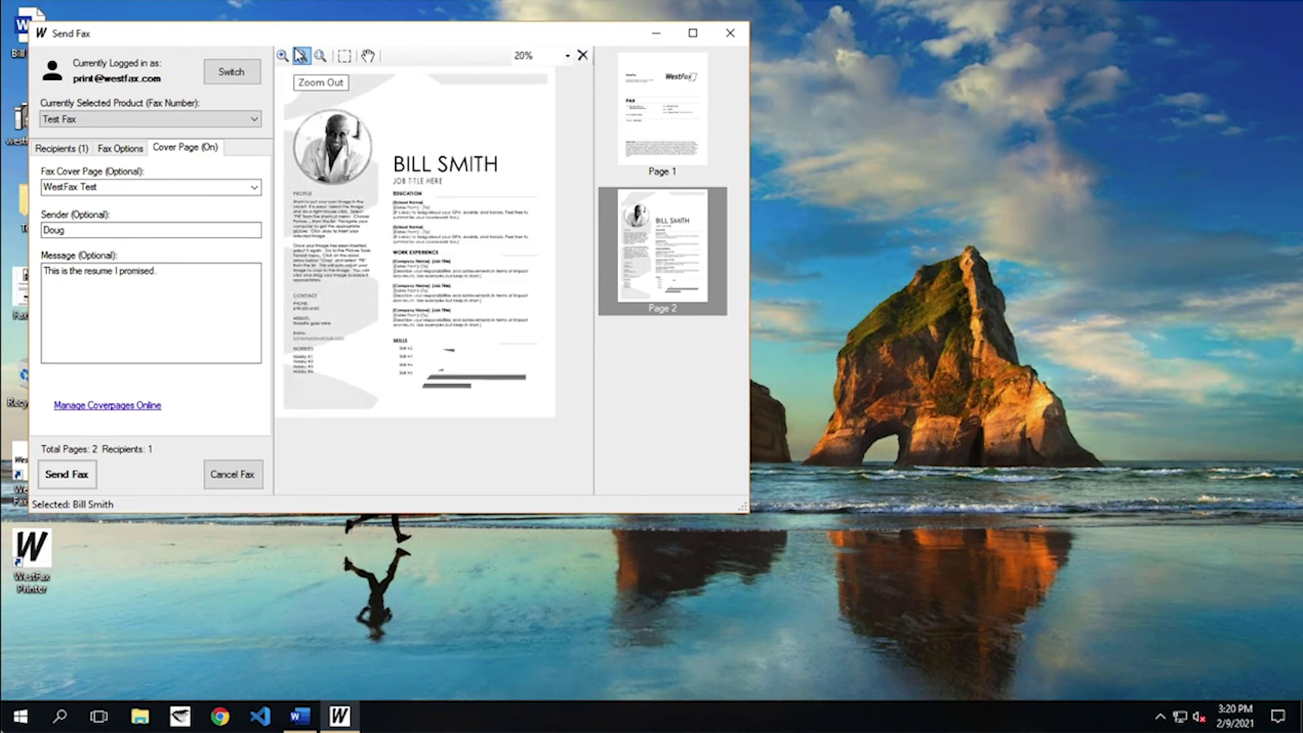
Send the two-page fax and acknowledge the Fax Sent confirmation.
click(582, 56)
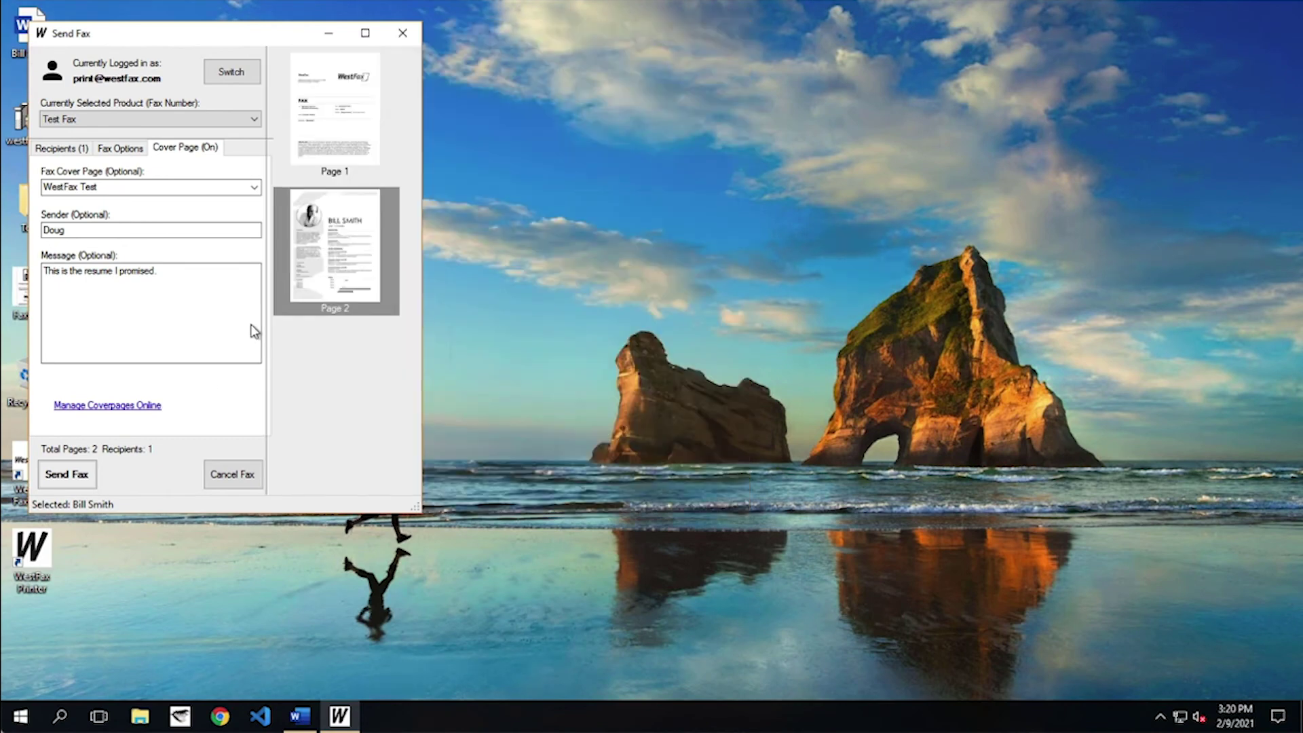
click(67, 474)
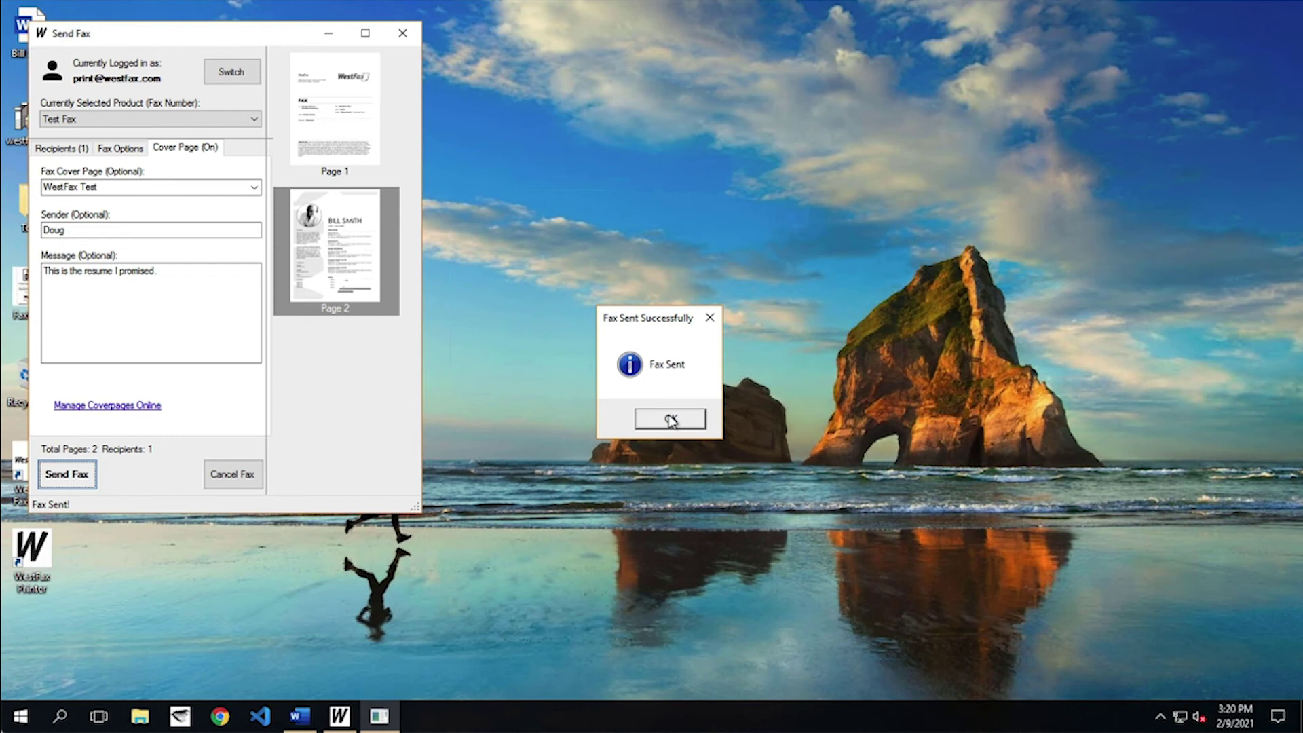
click(670, 420)
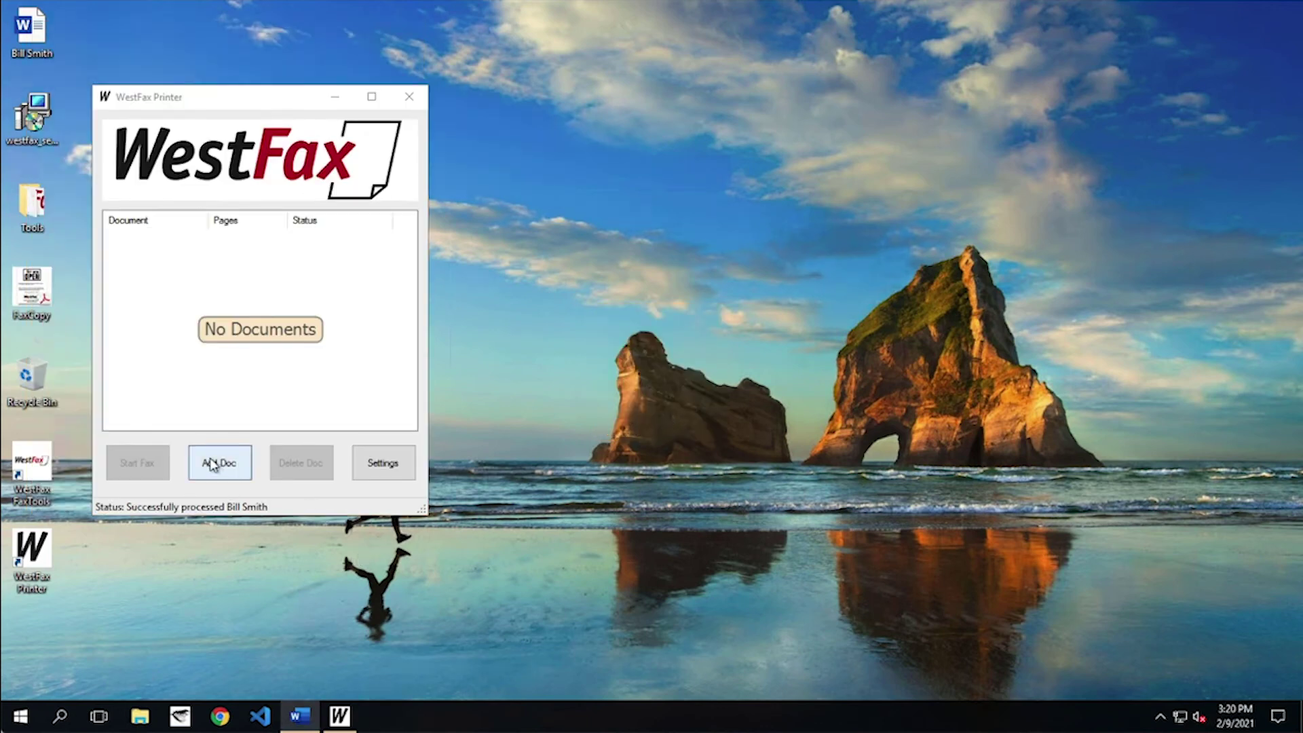
click(216, 464)
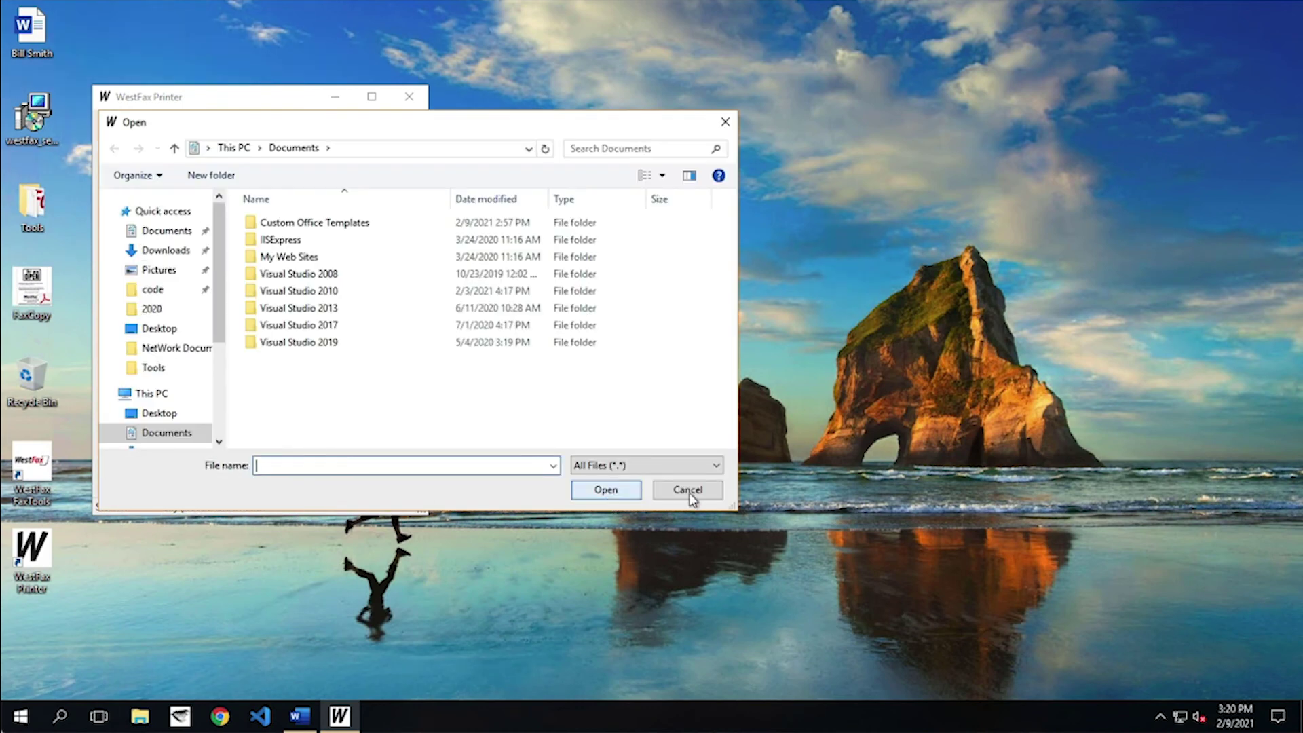
click(698, 496)
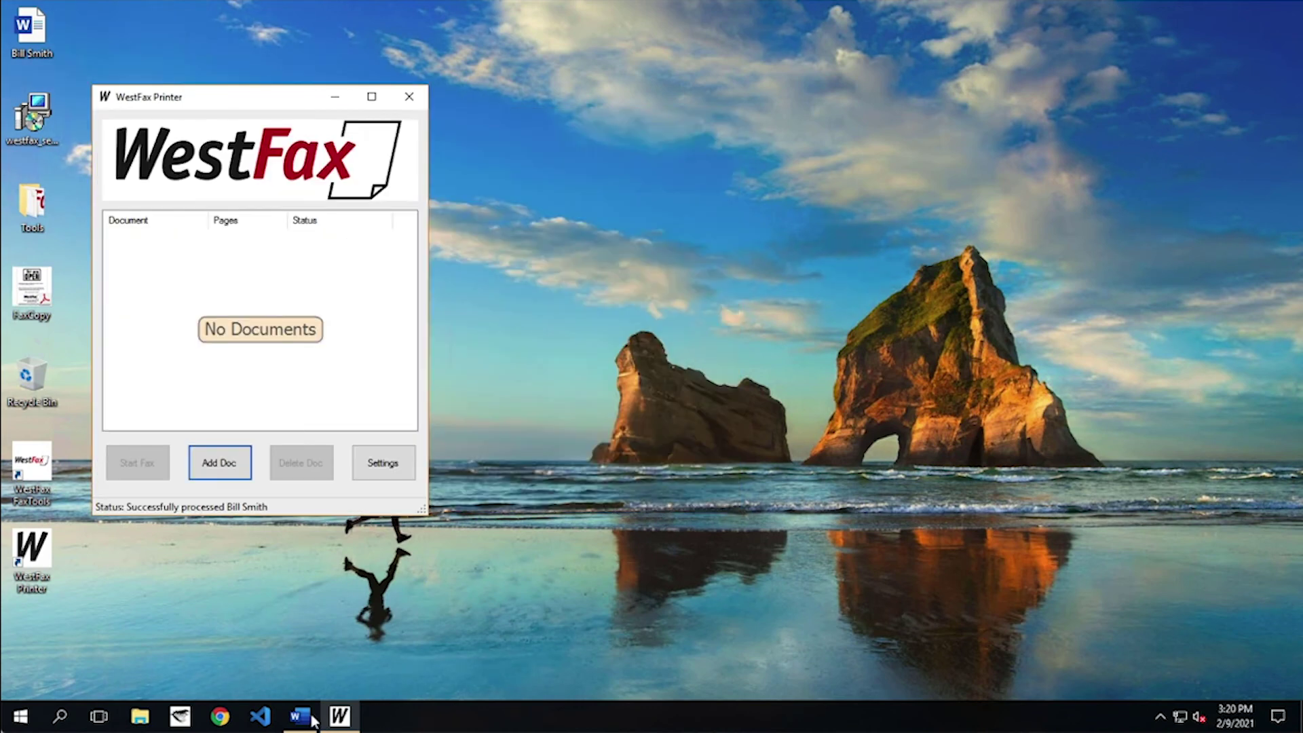
mouse_move(307, 724)
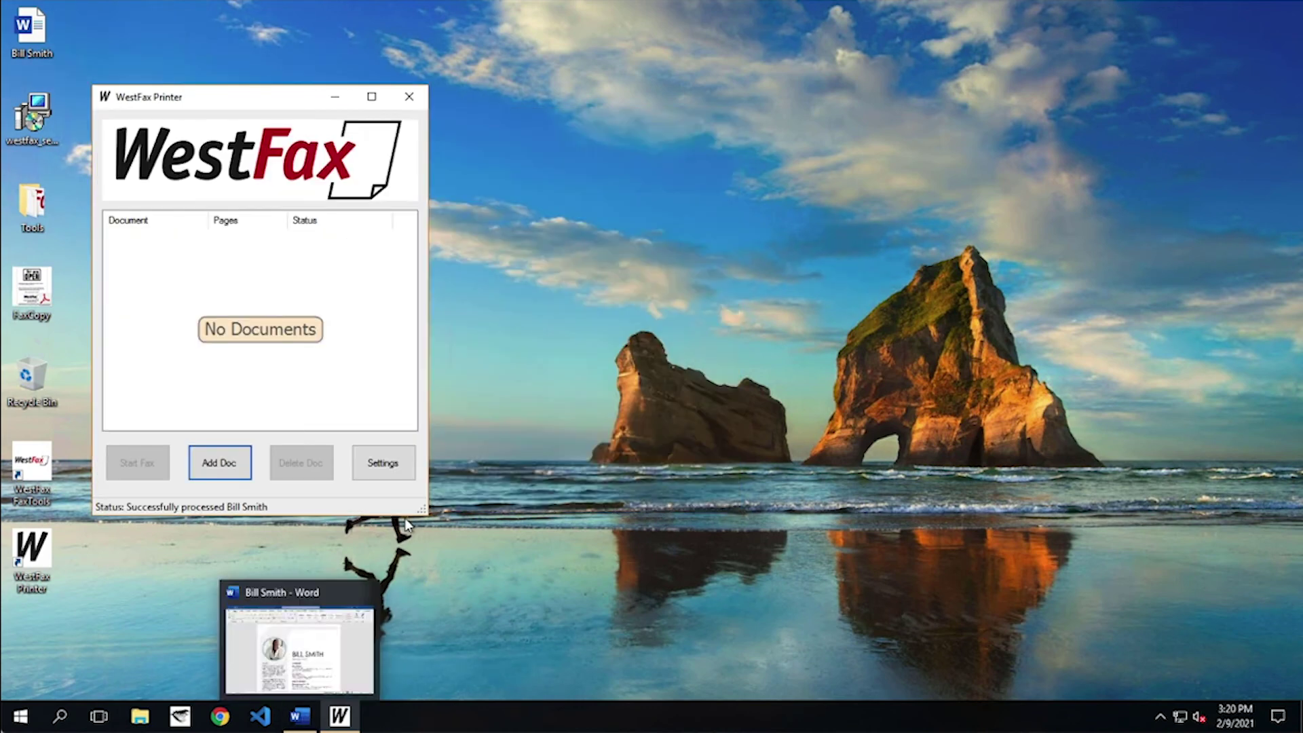
click(378, 468)
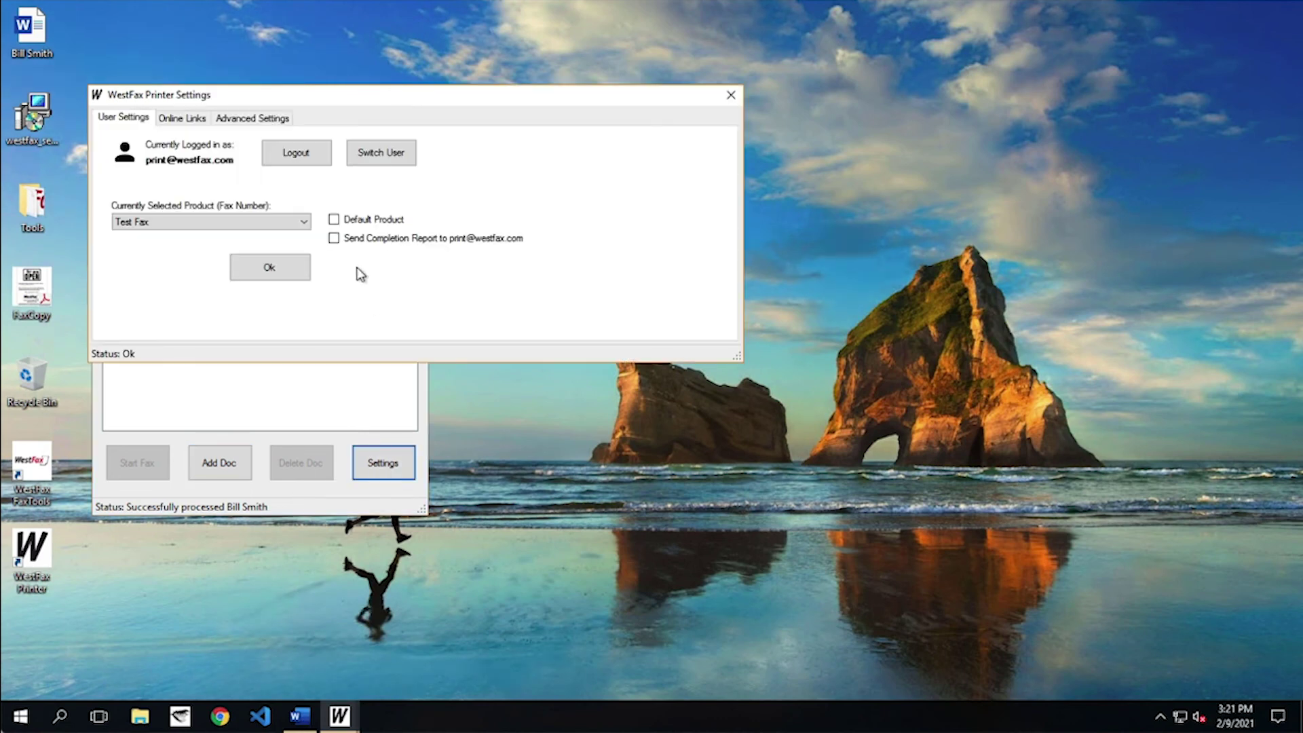
click(181, 121)
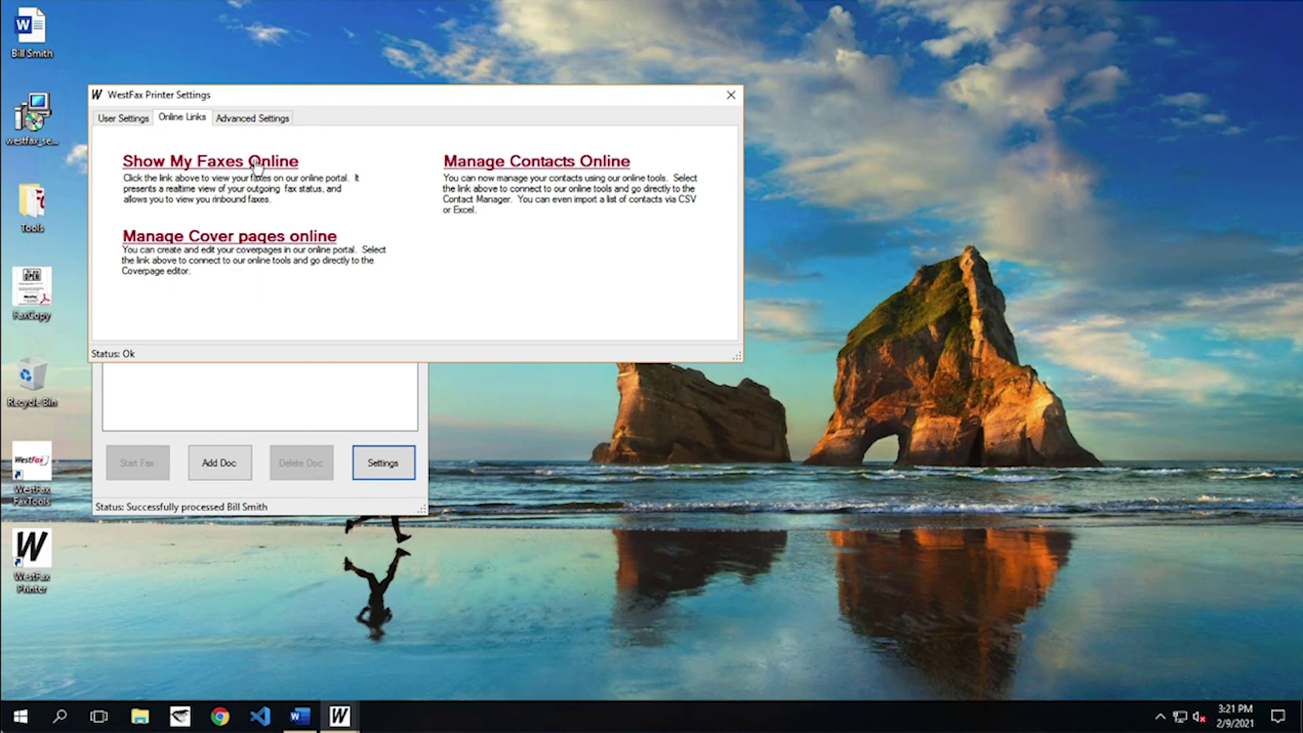
click(249, 121)
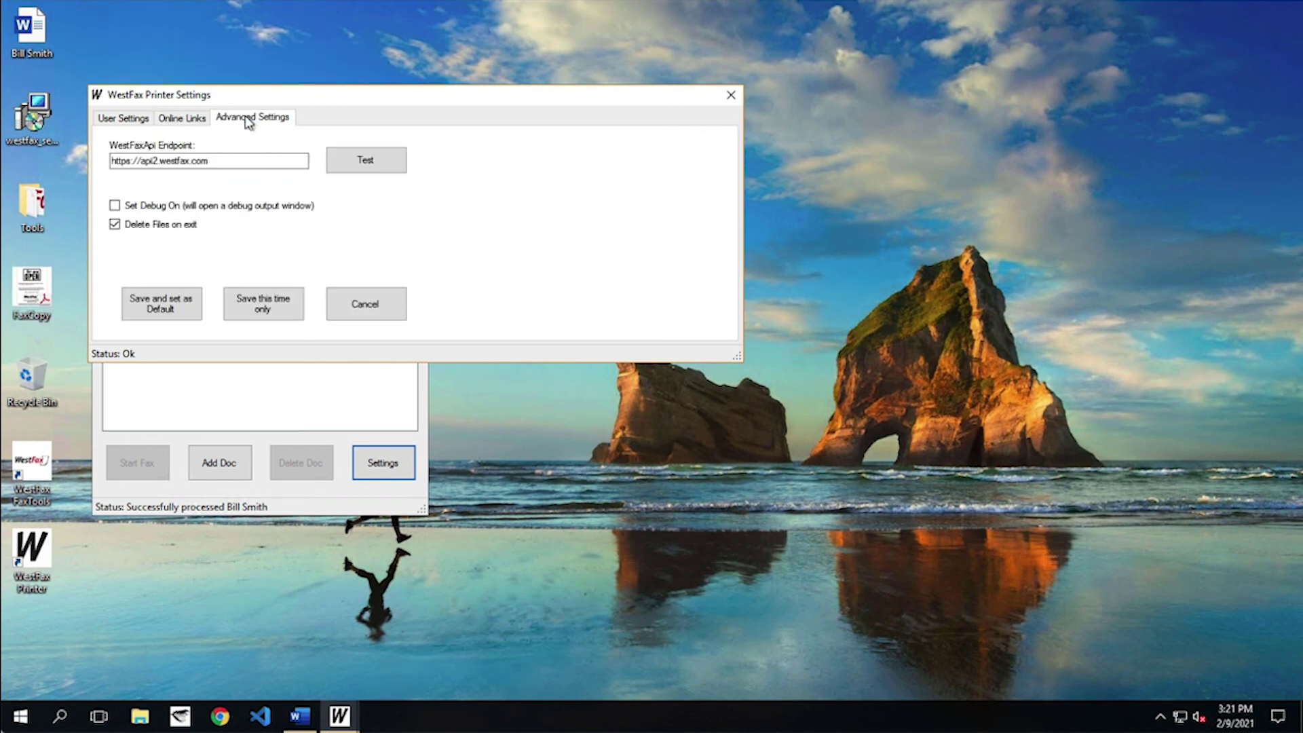
click(190, 120)
click(125, 120)
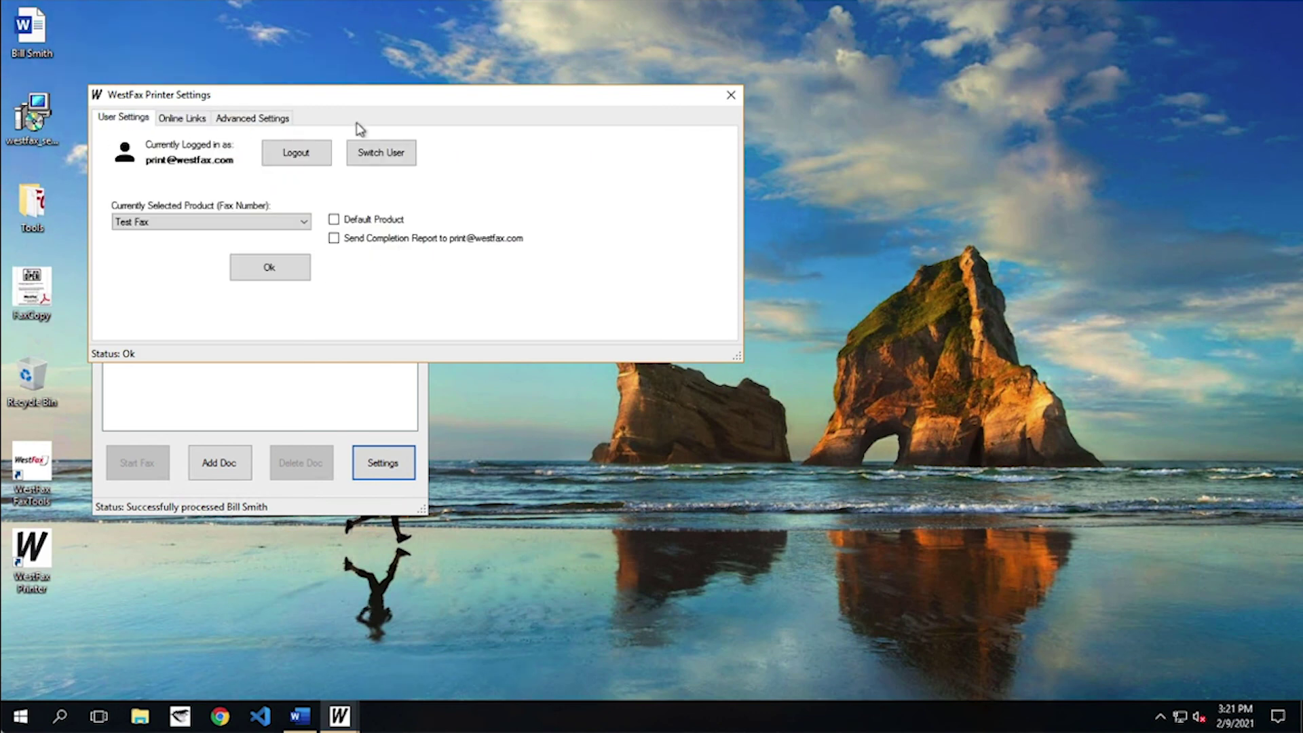
click(731, 96)
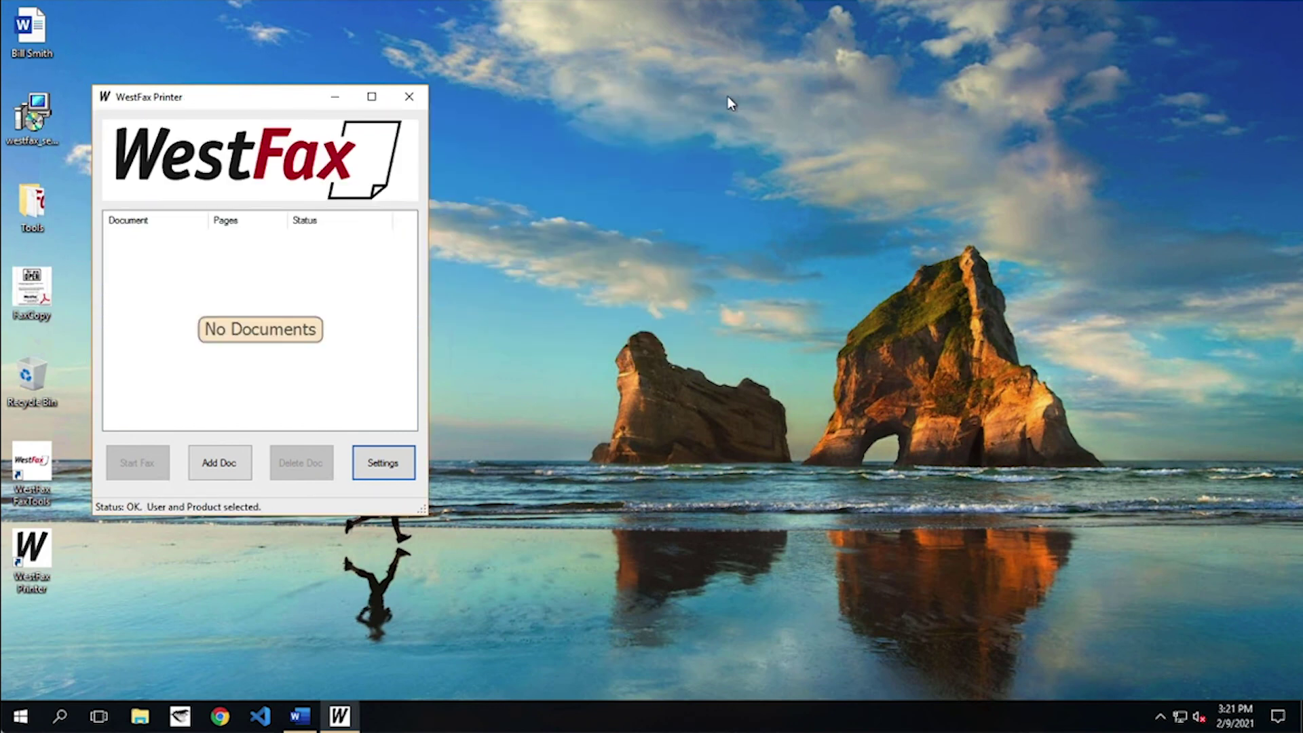